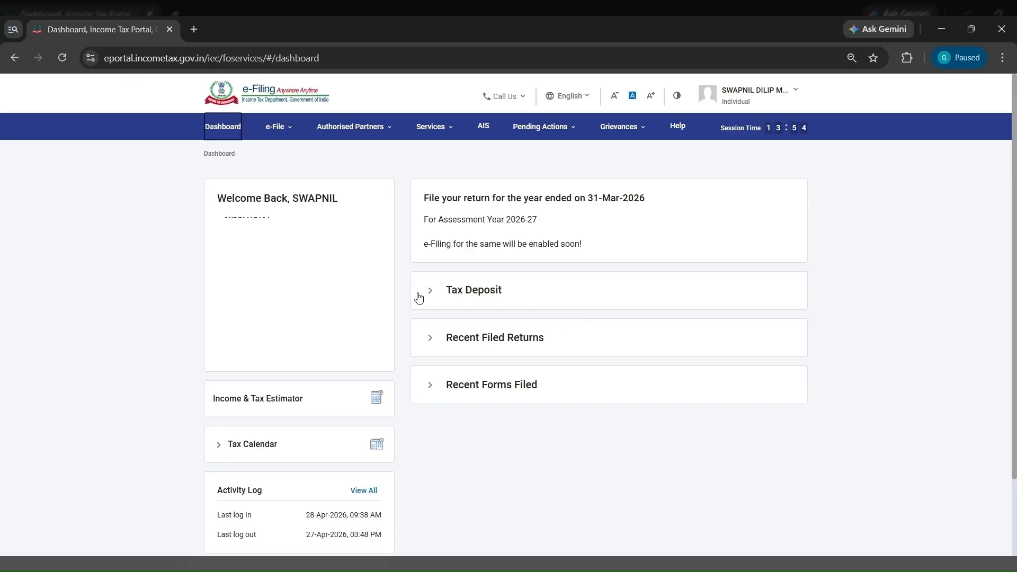
- Open the File Income Tax Return form from the e-filing dashboard
click(351, 126)
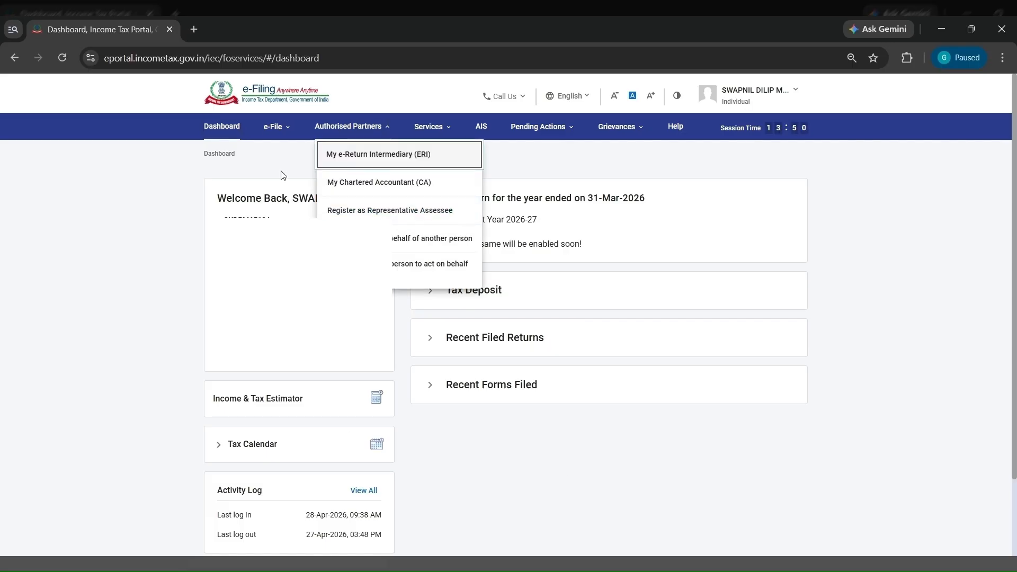
click(277, 127)
click(286, 154)
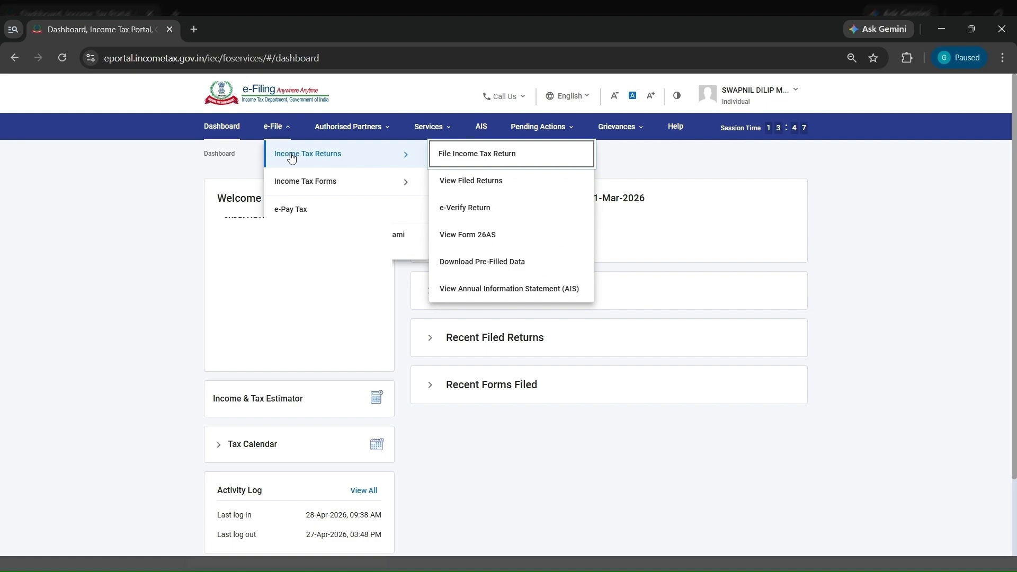
click(493, 157)
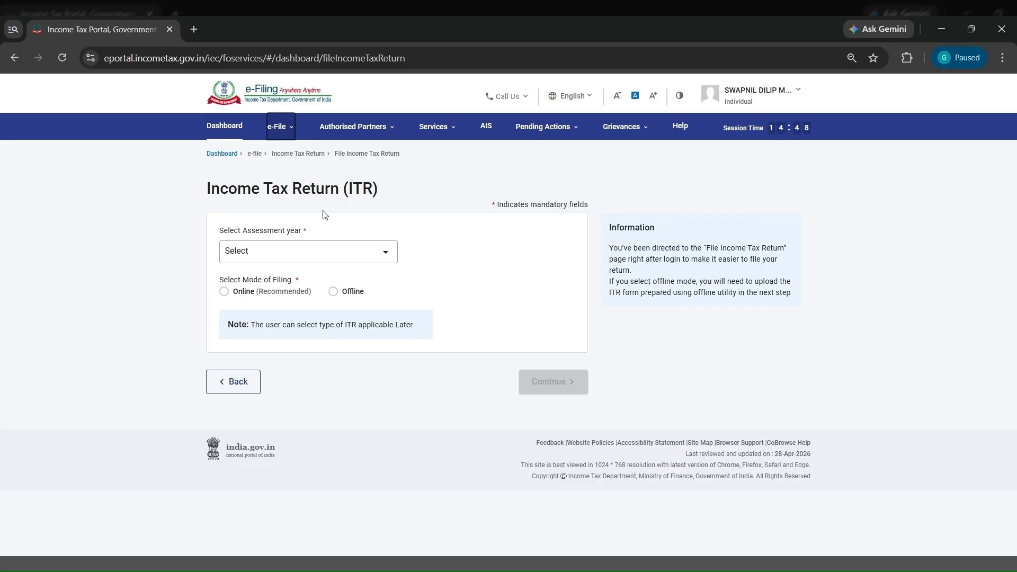
- Set the assessment year to 2025-26 and the filing type to 139(8A) - Updated Return
click(330, 250)
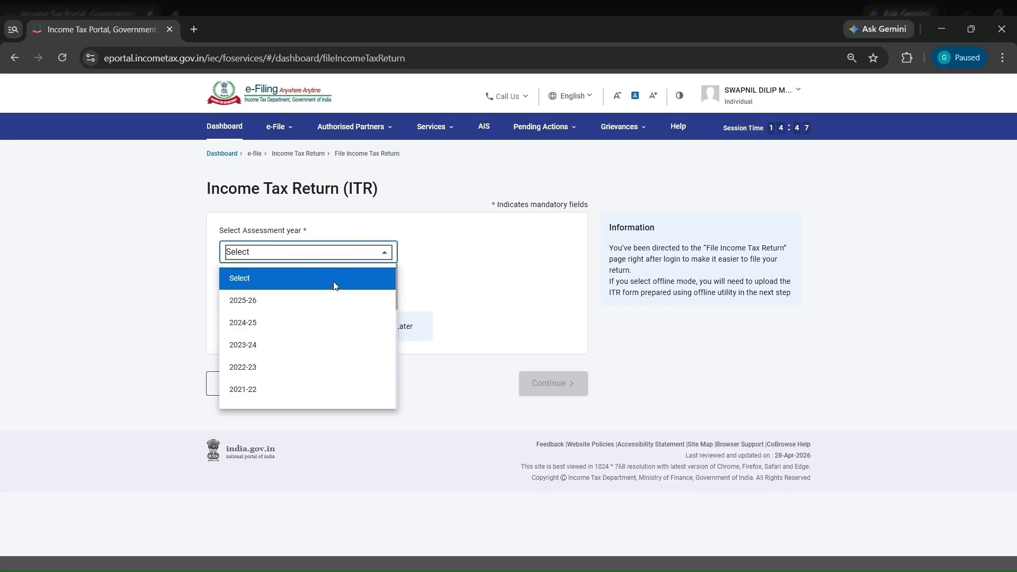
click(316, 309)
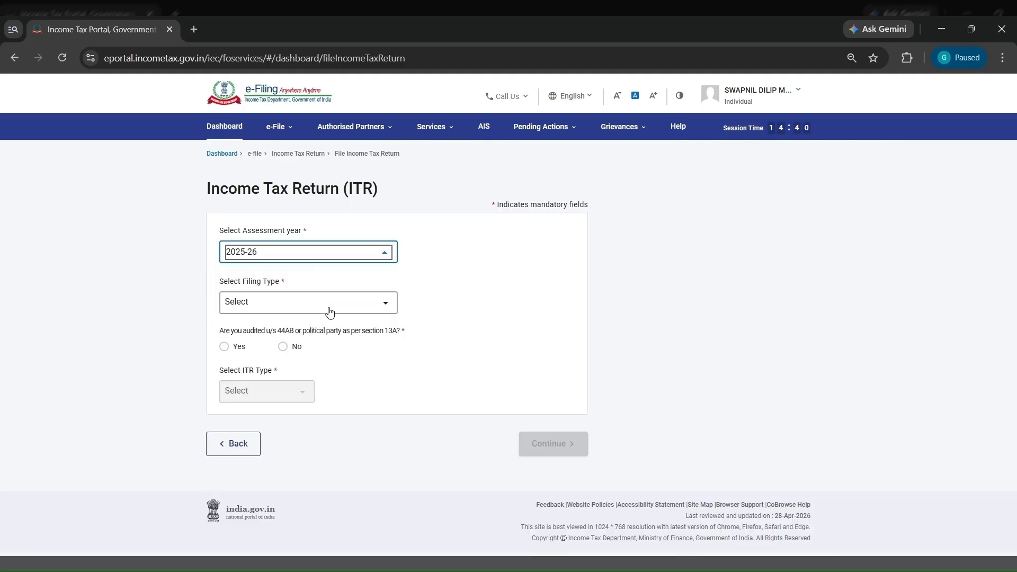
click(329, 311)
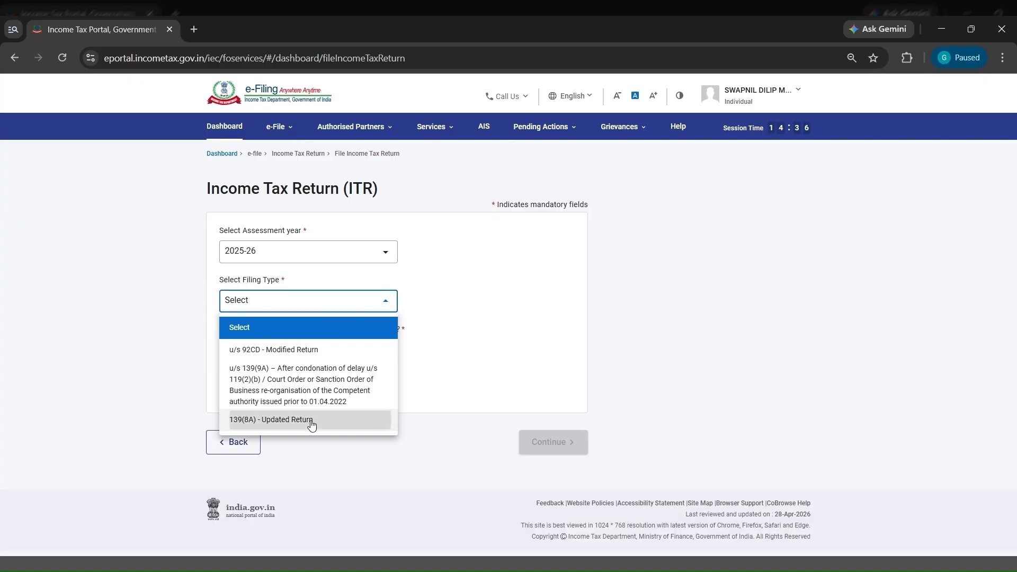
click(311, 422)
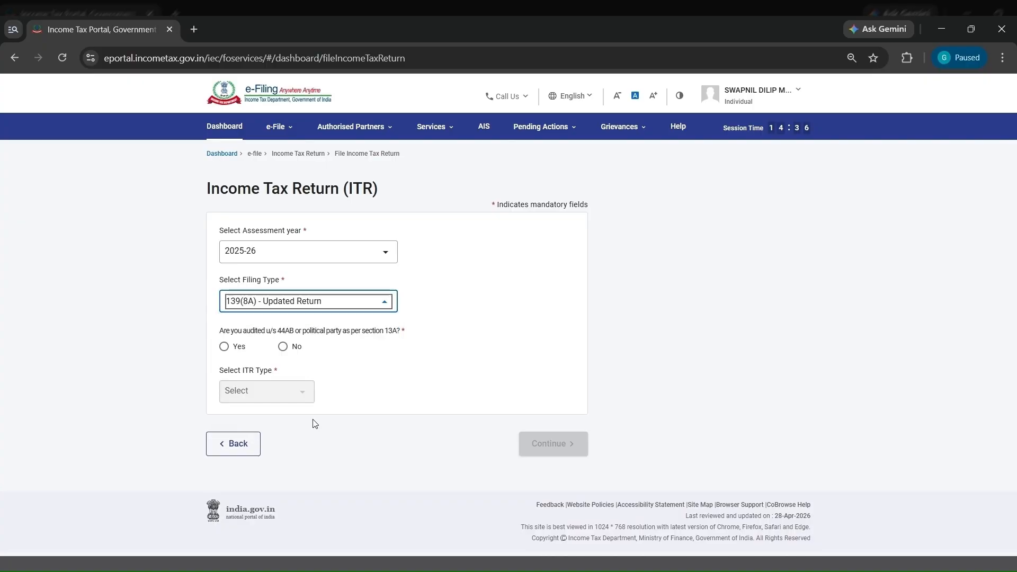
- Answer No to the 44AB/13A audit question, choose ITR-1, and proceed by confirming the updated return conditions
double_click(313, 331)
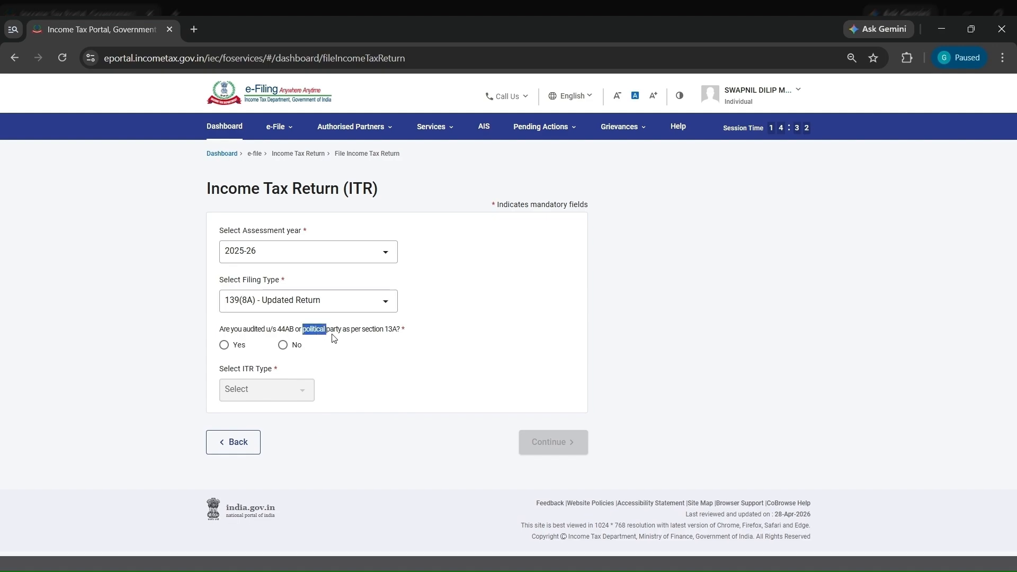
click(335, 339)
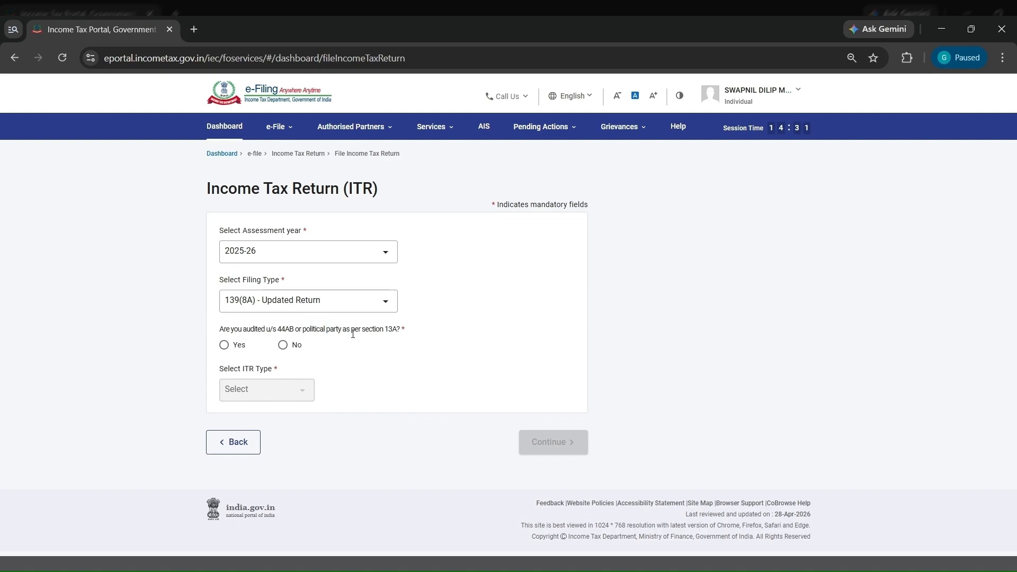
click(286, 346)
click(282, 392)
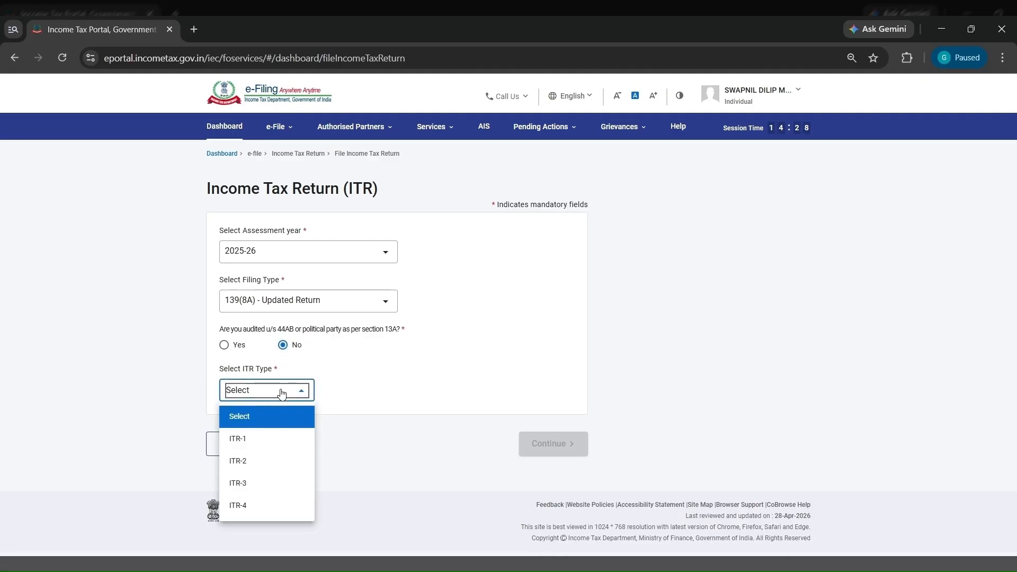
click(262, 439)
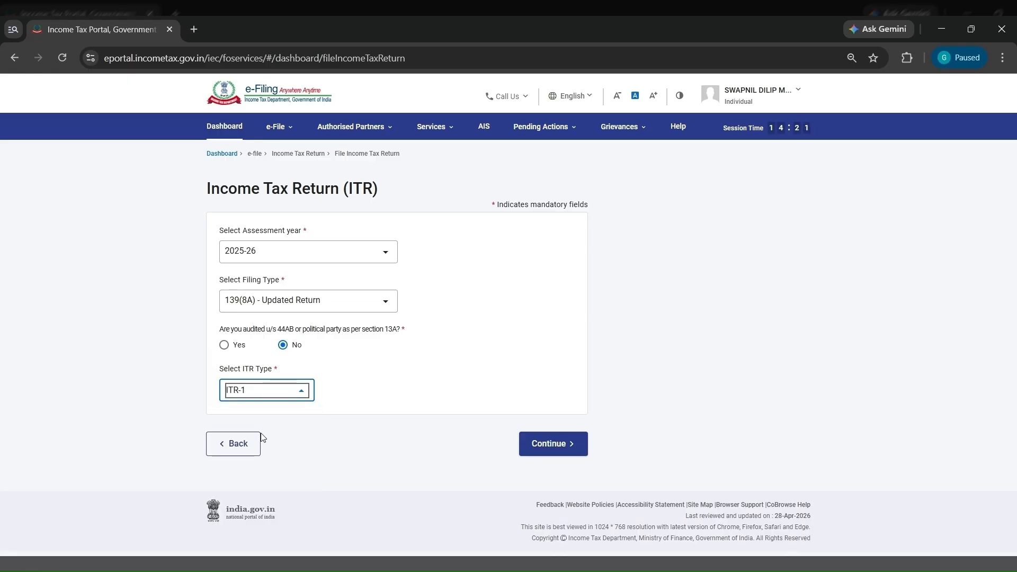
click(556, 446)
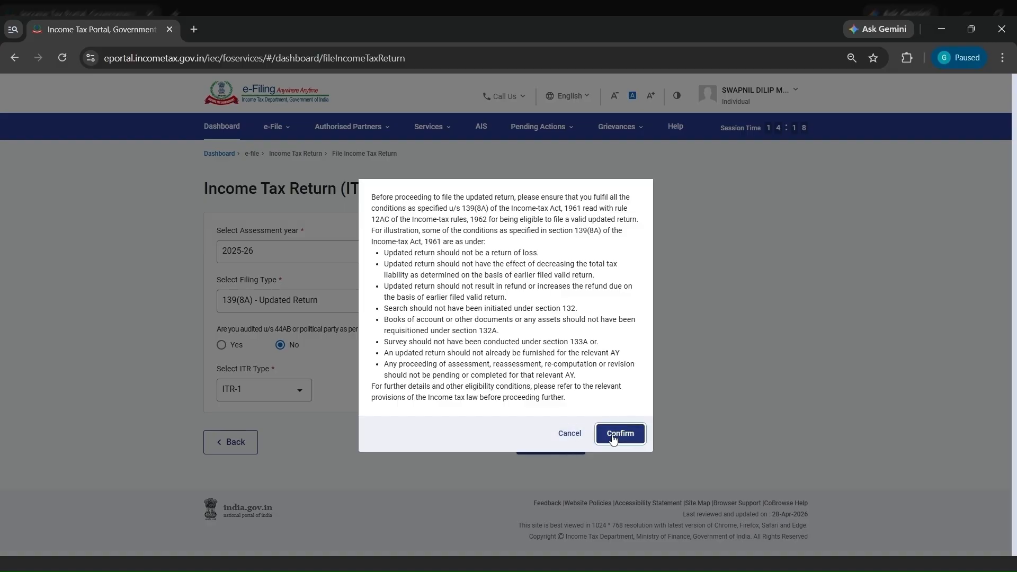
click(614, 439)
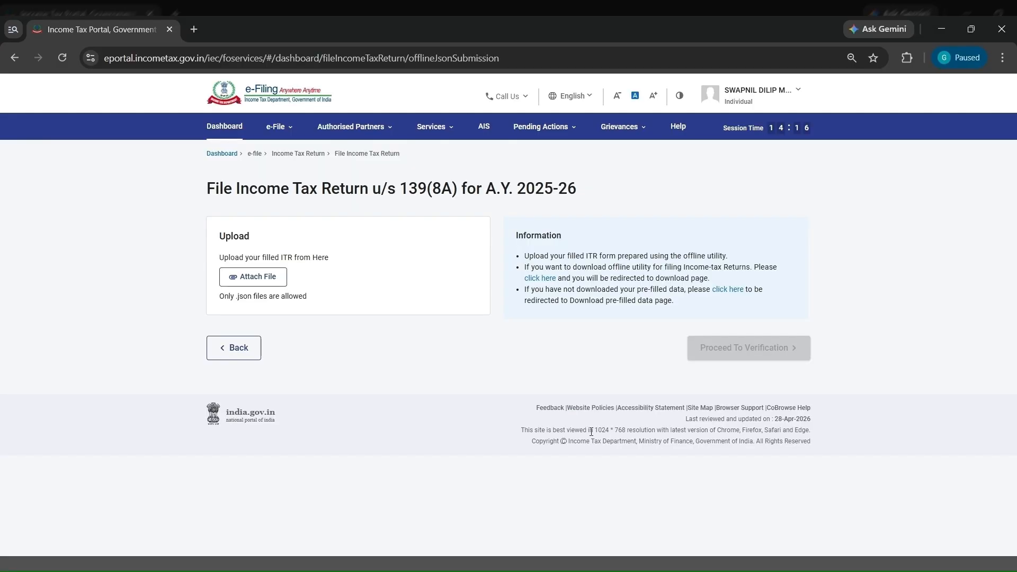
- Go to the pre-filled data download page and download the data for assessment year 2025-26
click(431, 126)
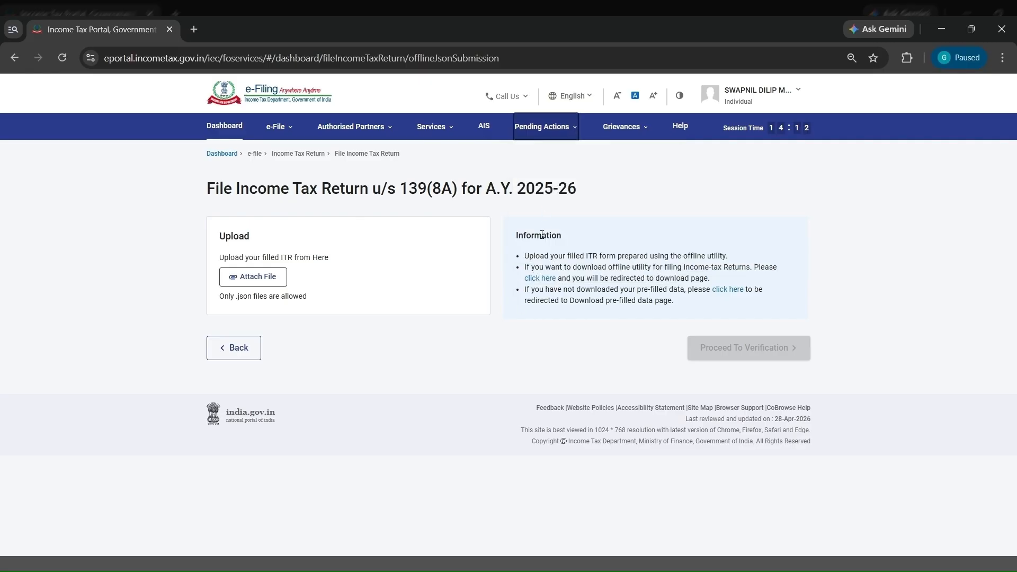
double_click(542, 235)
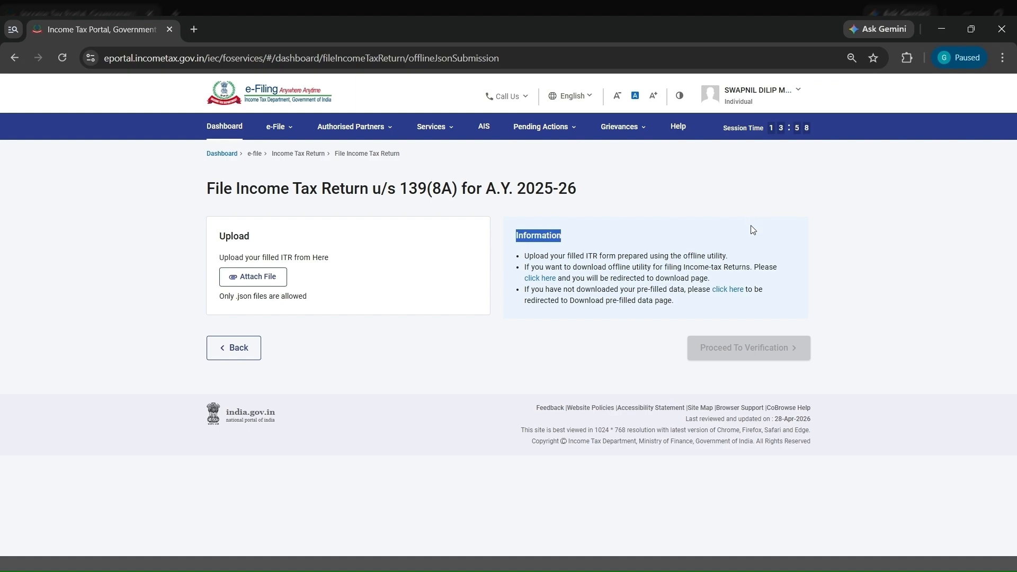
click(630, 126)
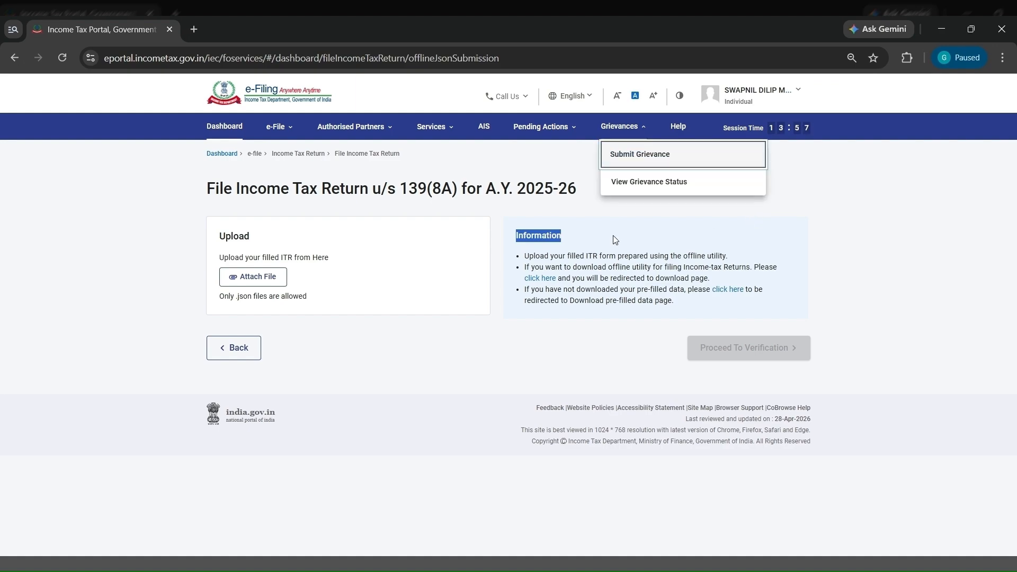
click(725, 295)
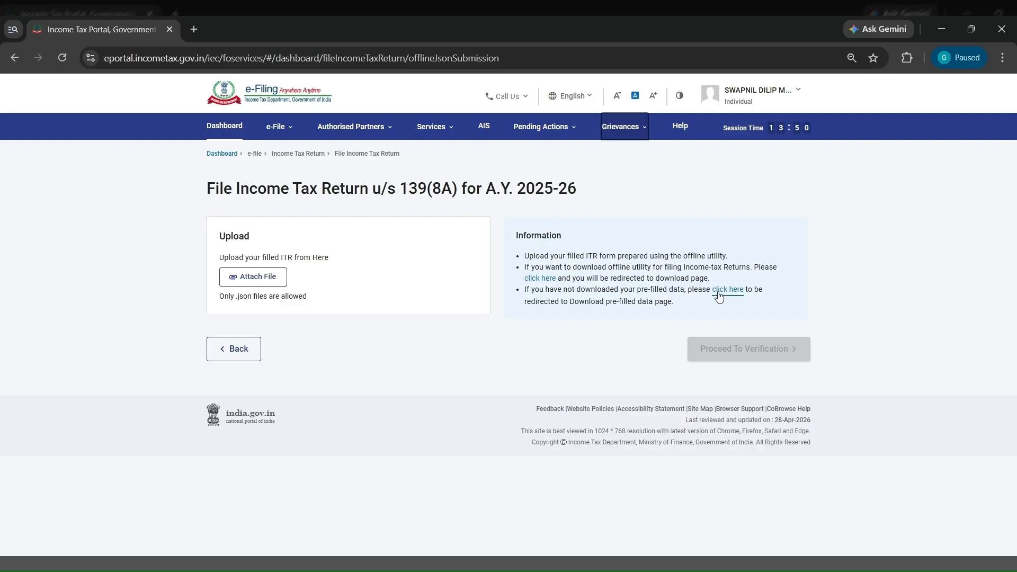
click(719, 295)
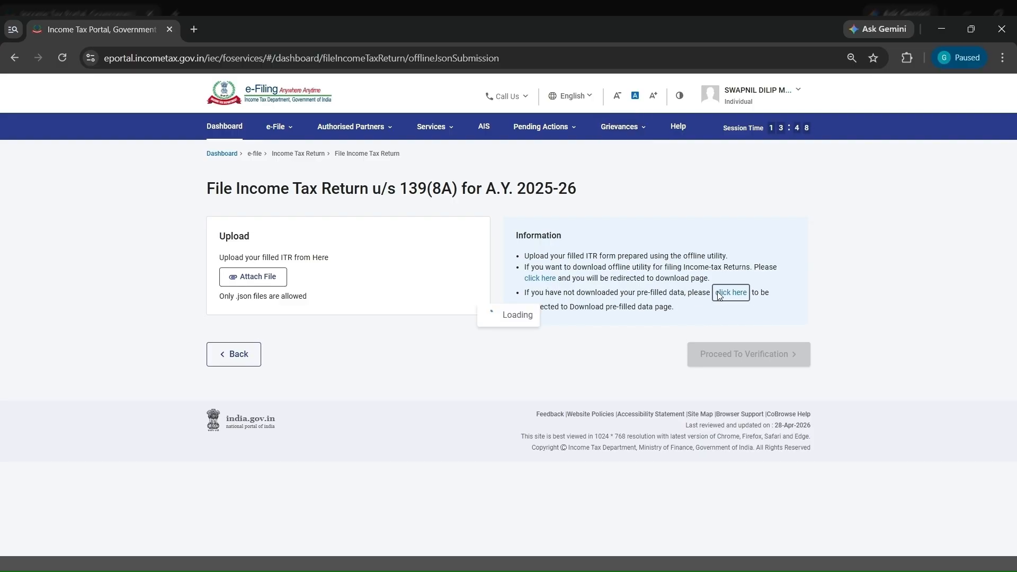
click(318, 254)
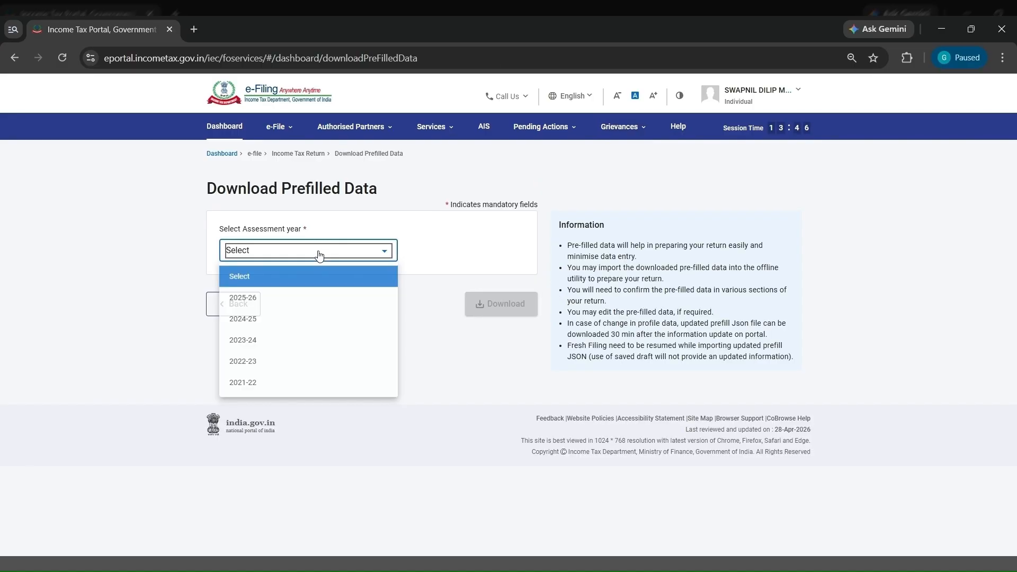
click(305, 309)
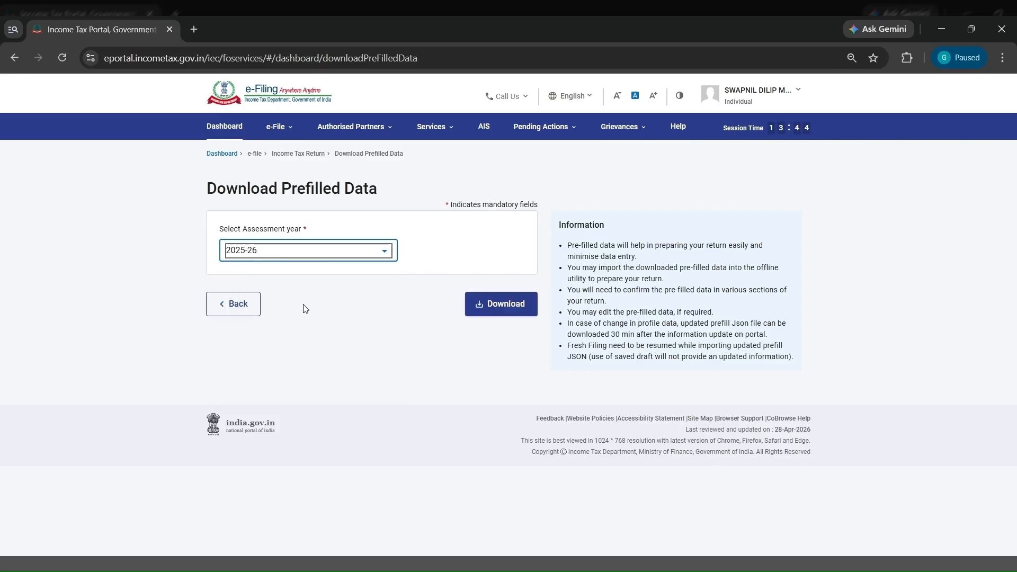
click(502, 315)
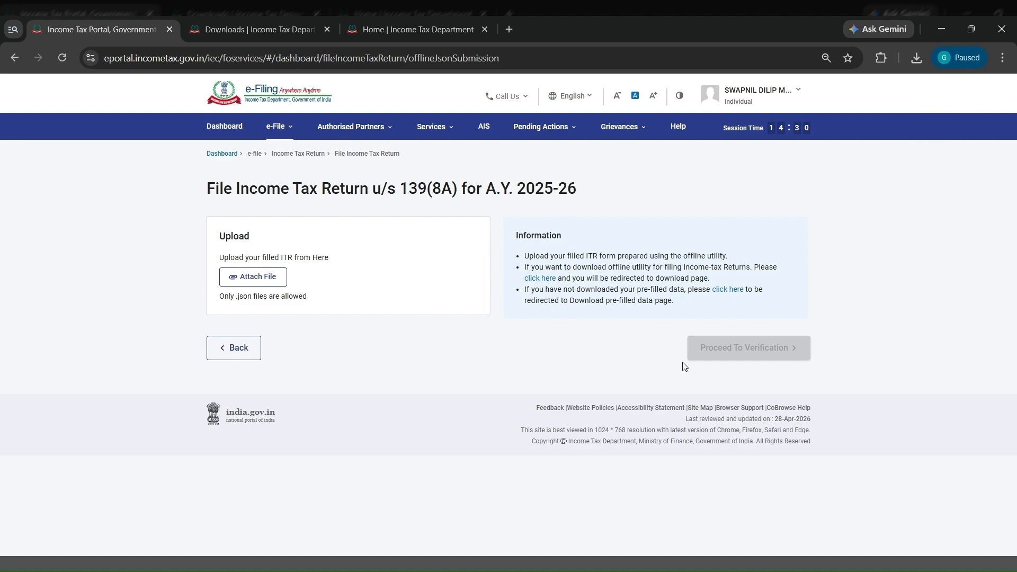
- Go to the offline utility downloads page and download the Excel-based ITR 1 utility for assessment year 2025-26
click(541, 278)
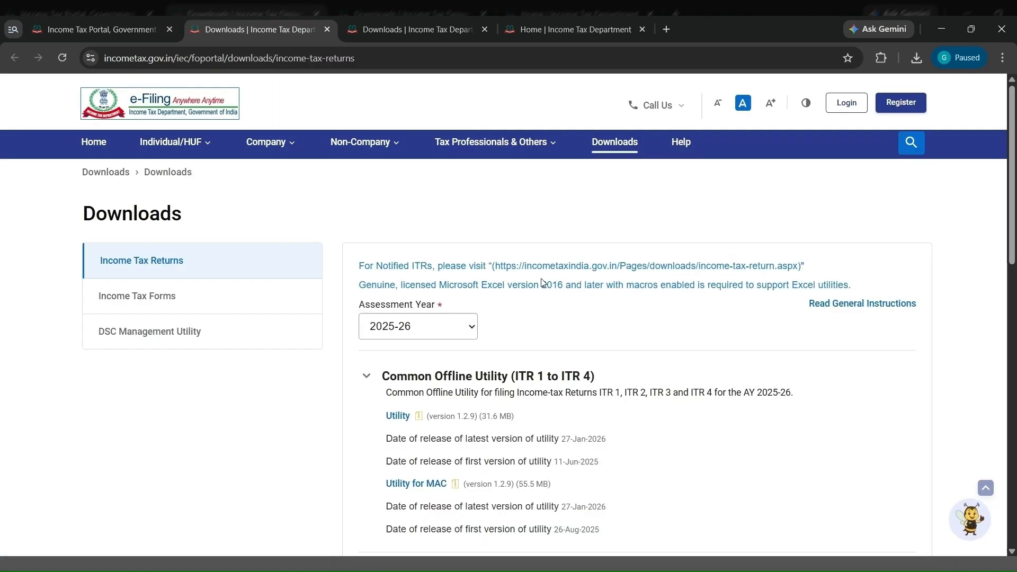
scroll(588, 379, down, 2)
scroll(588, 379, down, 1)
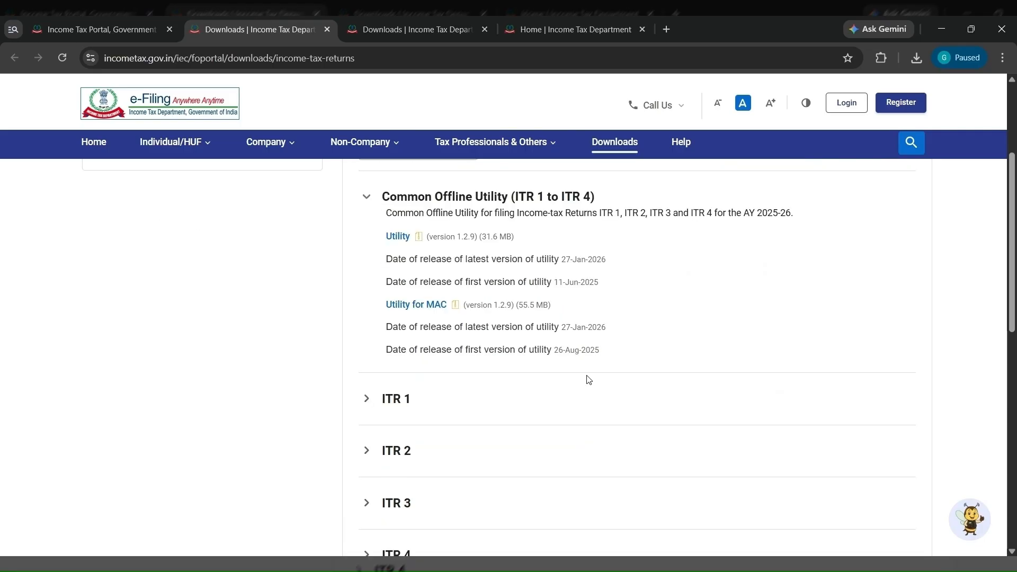
scroll(588, 380, down, 2)
scroll(572, 314, down, 1)
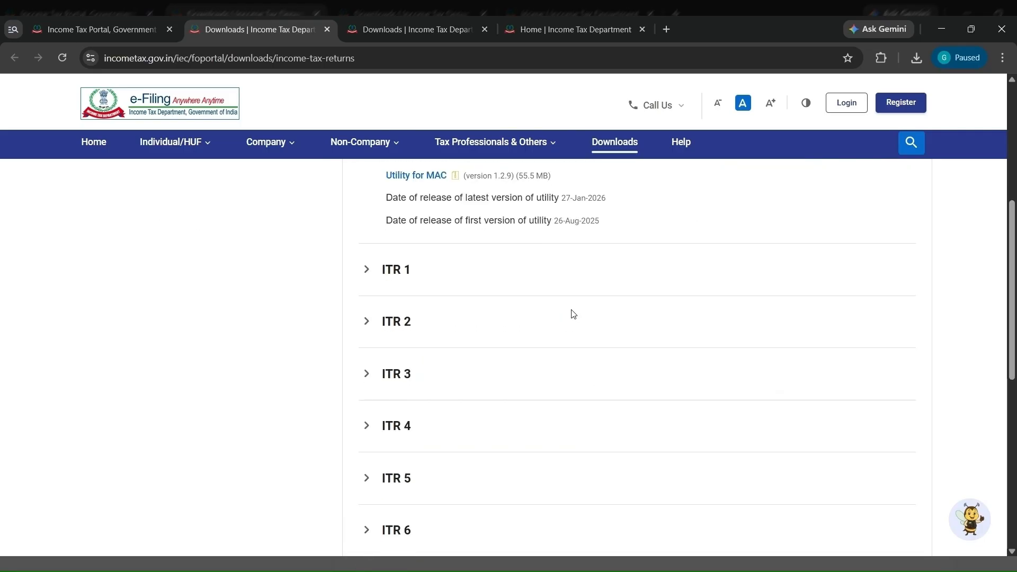
scroll(573, 314, down, 1)
scroll(501, 232, down, 1)
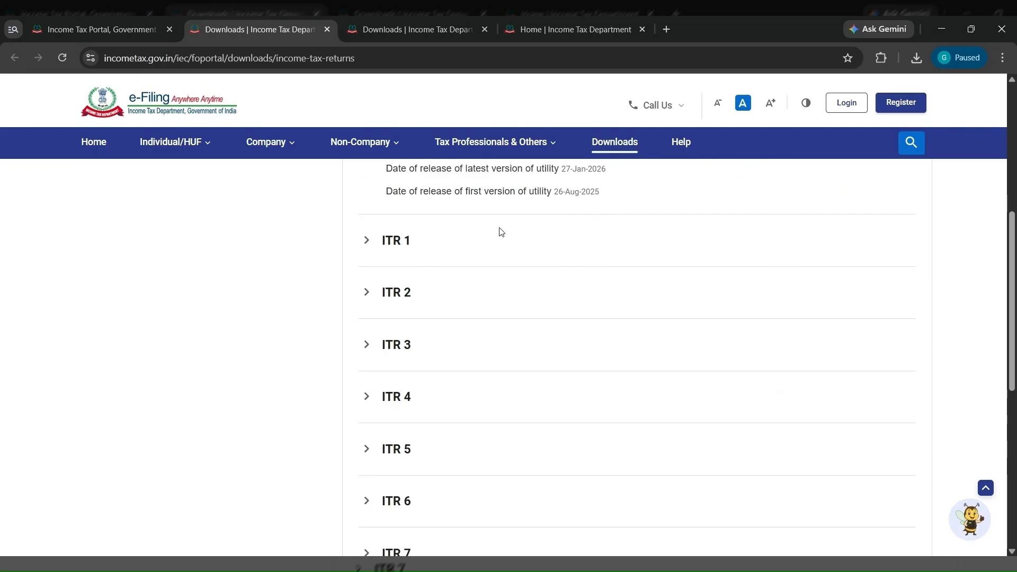
click(504, 248)
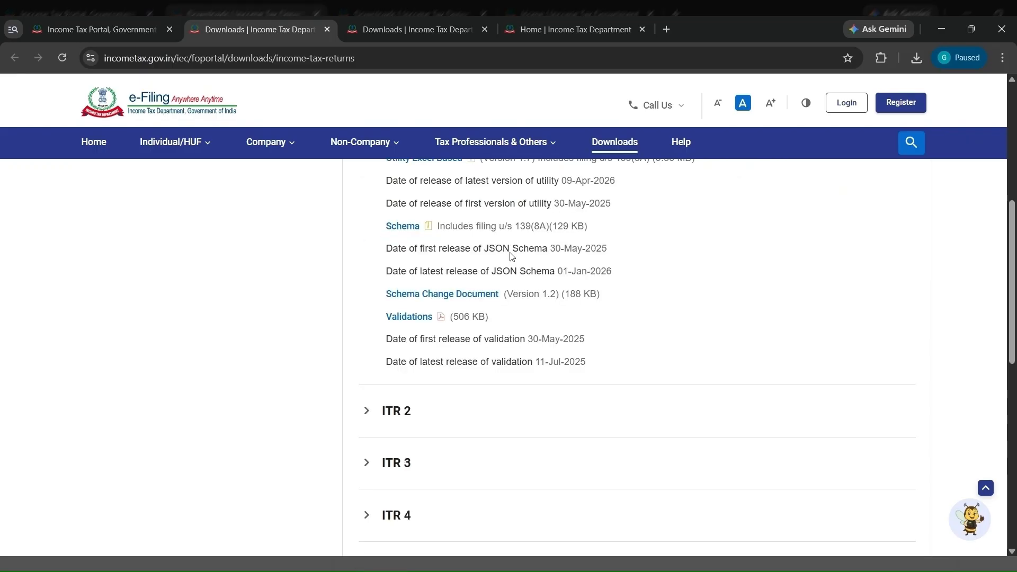
scroll(512, 256, up, 2)
scroll(433, 263, up, 1)
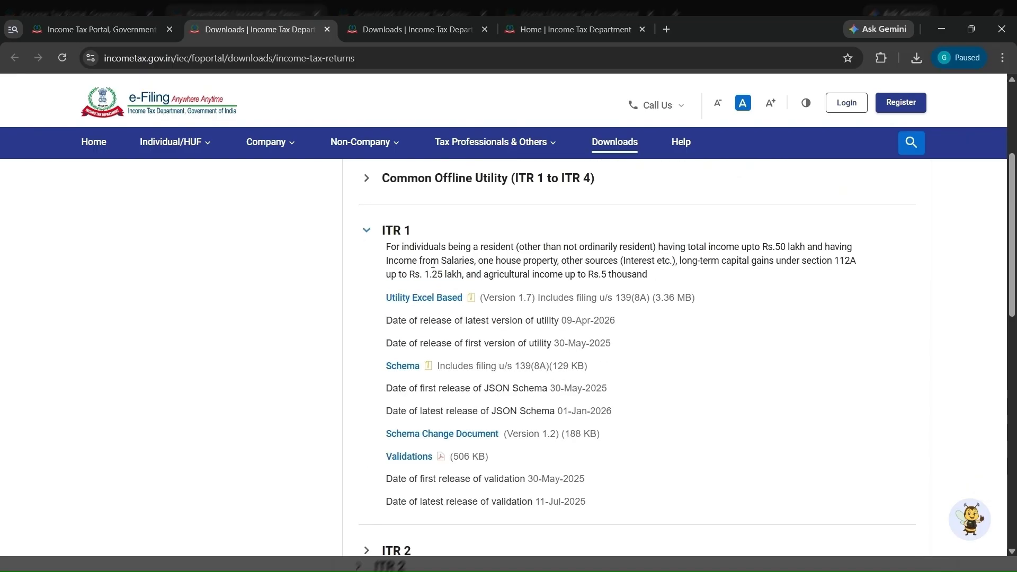
click(424, 299)
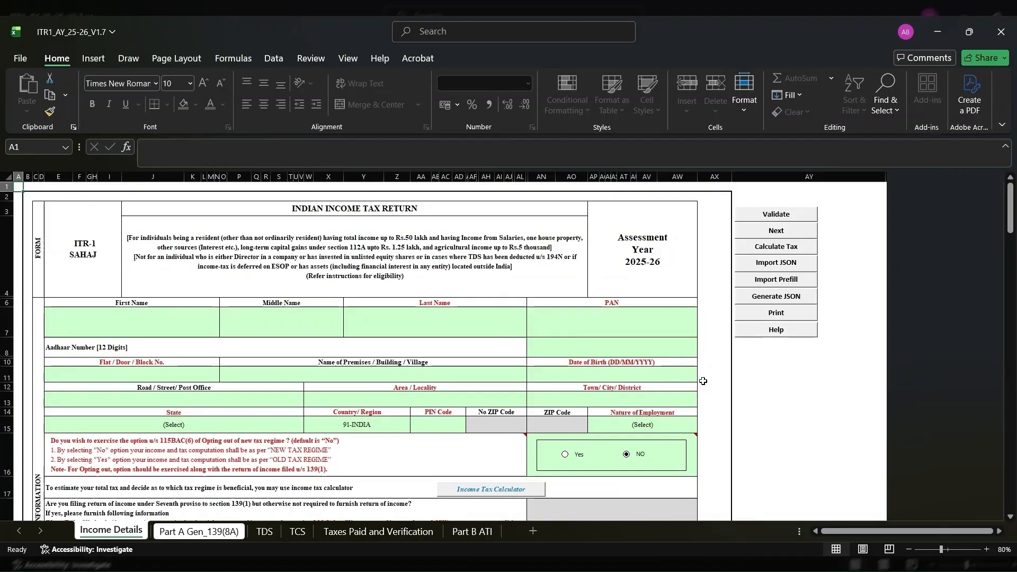
- In Excel, import the pre-filled data into the Income Details sheet of the ITR1_AY_25-26_V1.7 utility
scroll(707, 389, down, 1)
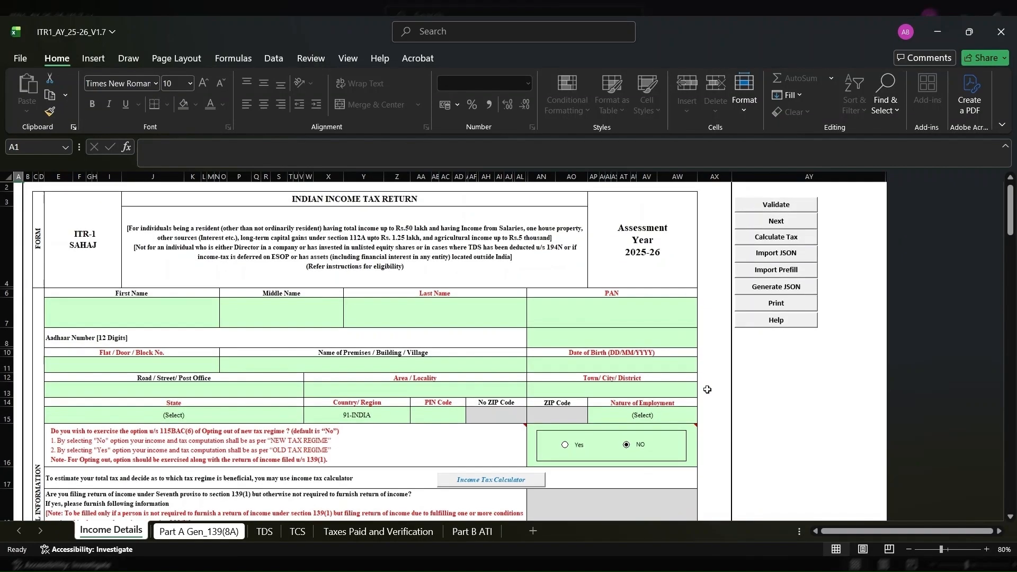
scroll(667, 270, up, 1)
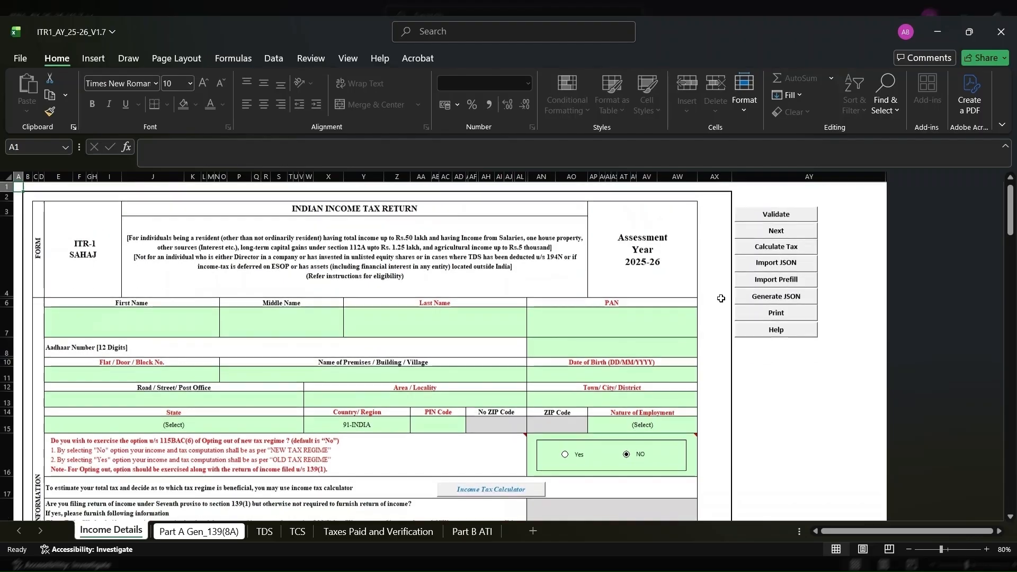
click(780, 285)
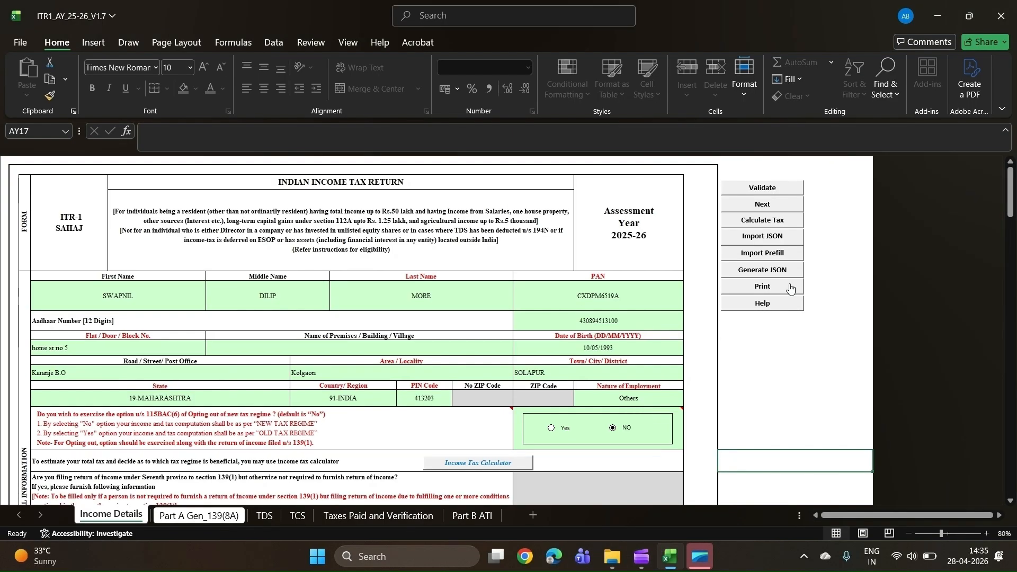
- Review the imported general information, salary, deduction, house property and other-sources entries in the Income Details sheet
scroll(671, 368, down, 15)
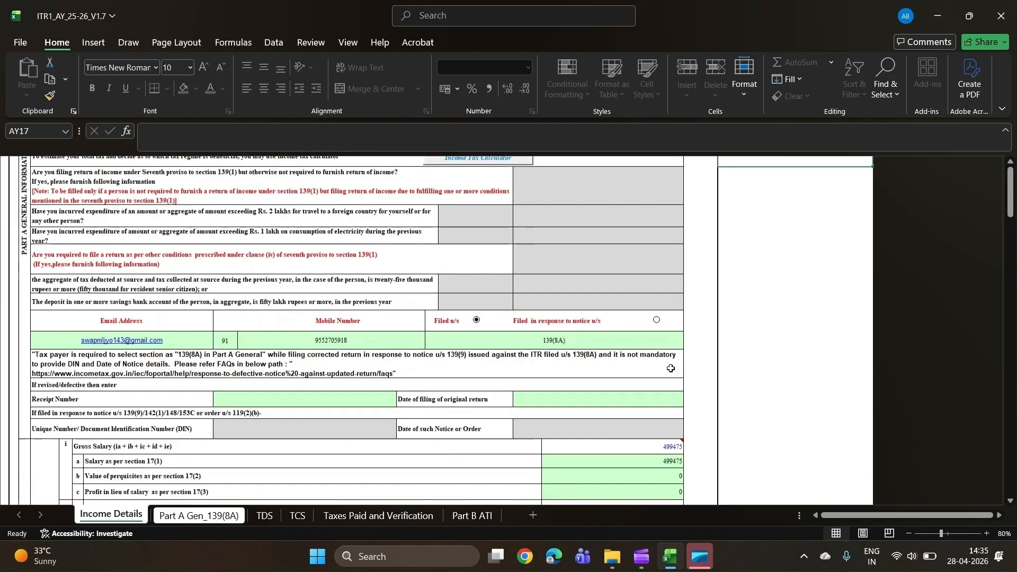
scroll(670, 368, down, 8)
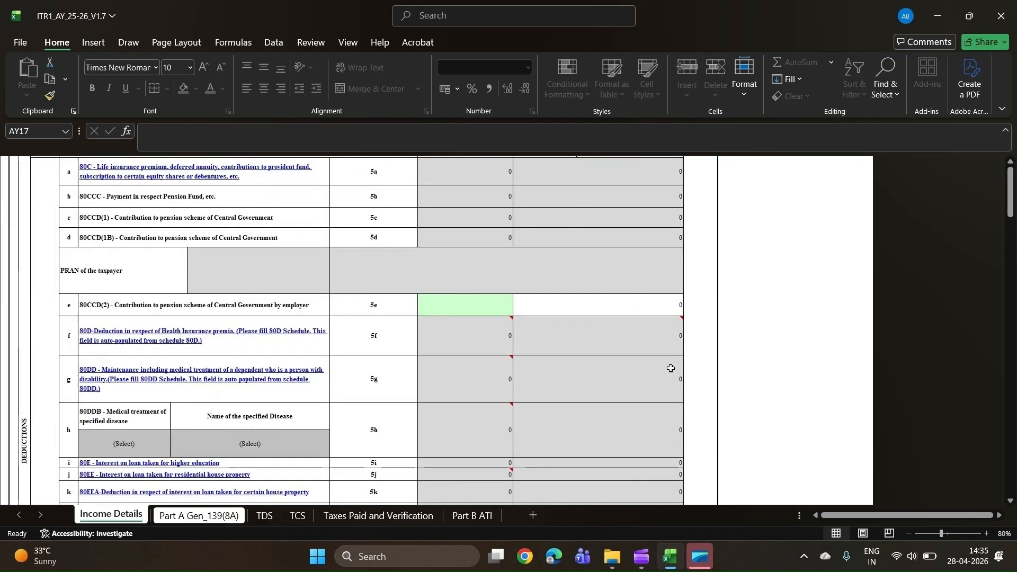
scroll(671, 368, up, 10)
scroll(671, 366, down, 3)
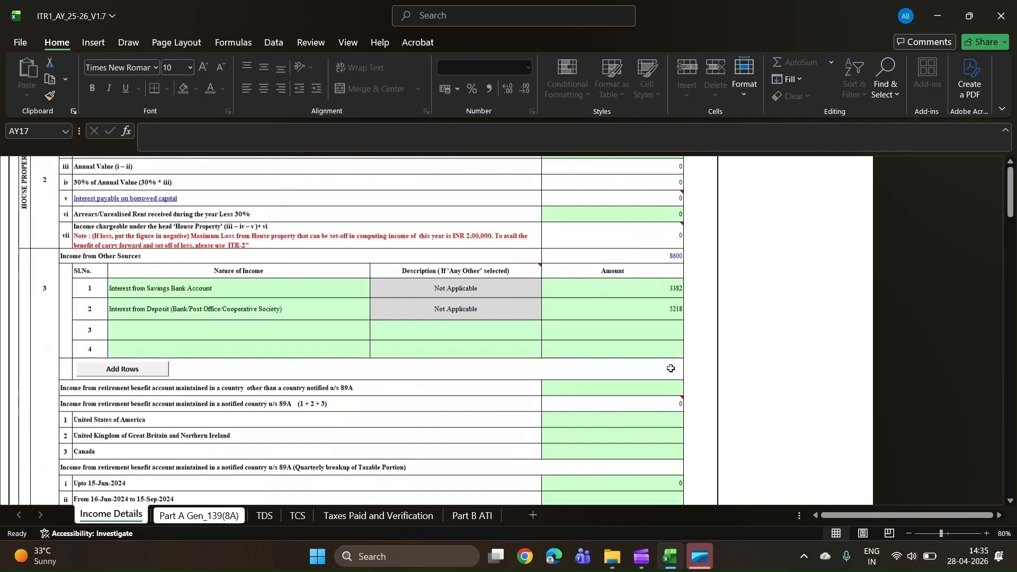
scroll(671, 275, up, 15)
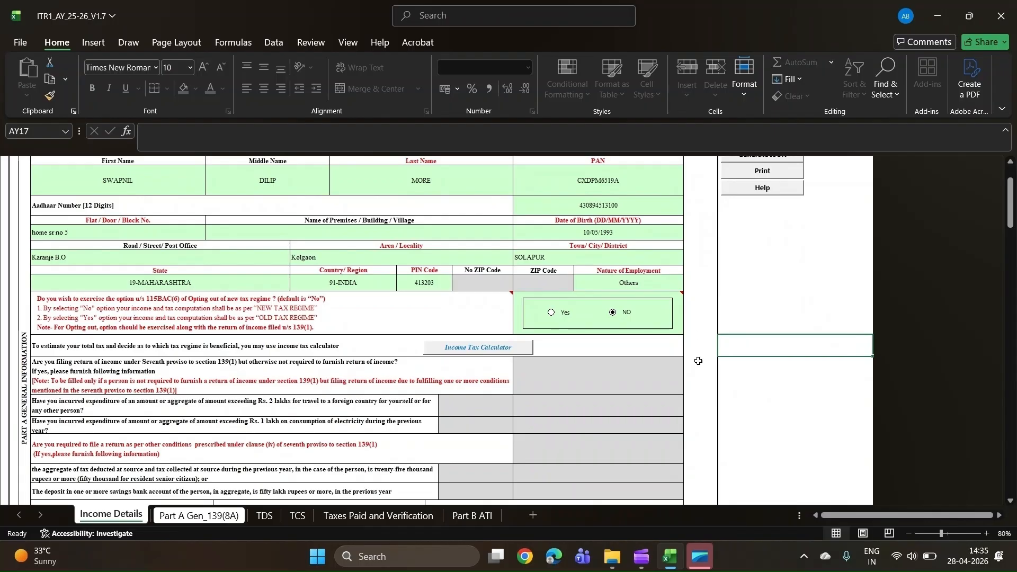
scroll(699, 361, down, 8)
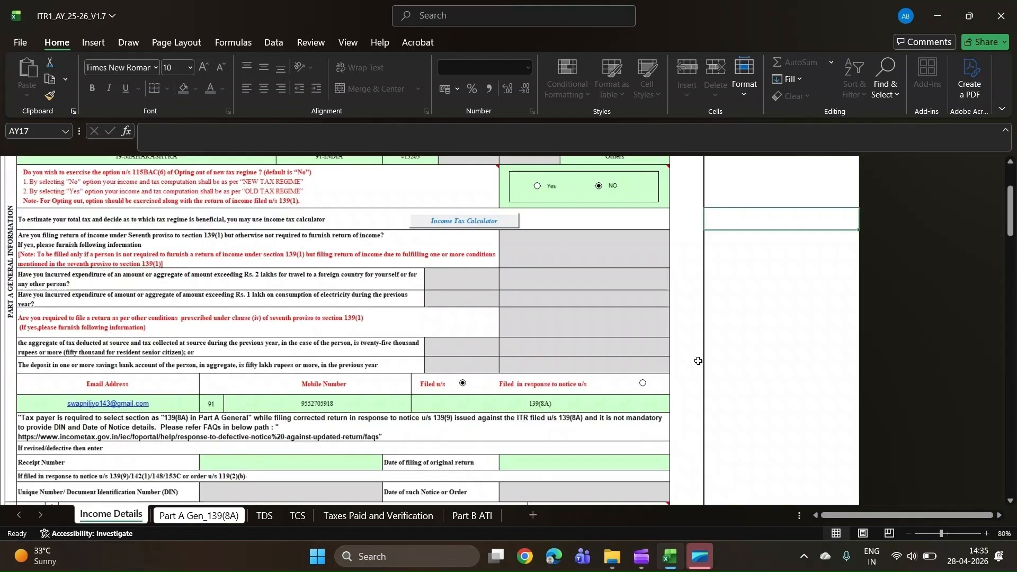
scroll(699, 361, down, 2)
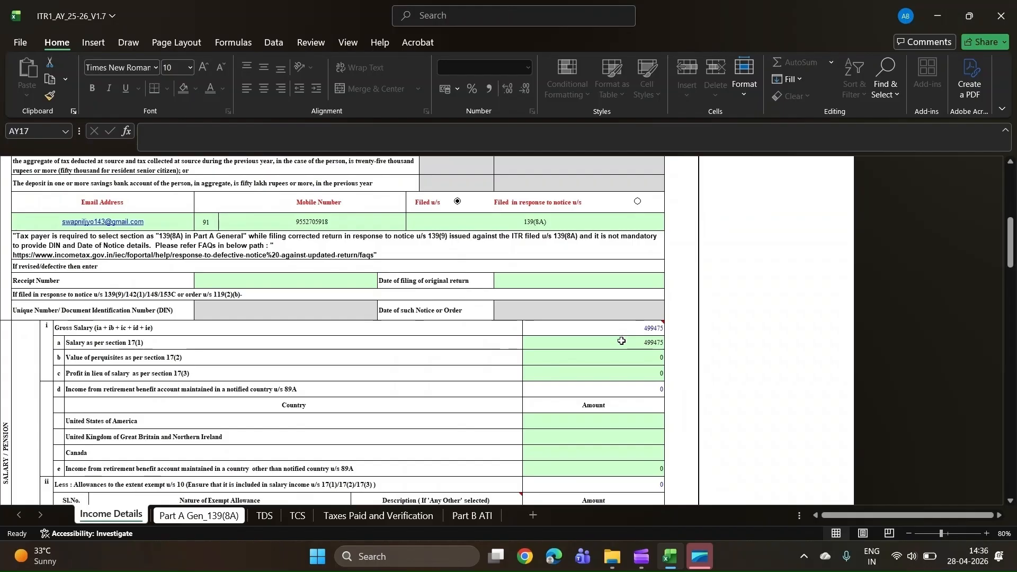
click(622, 342)
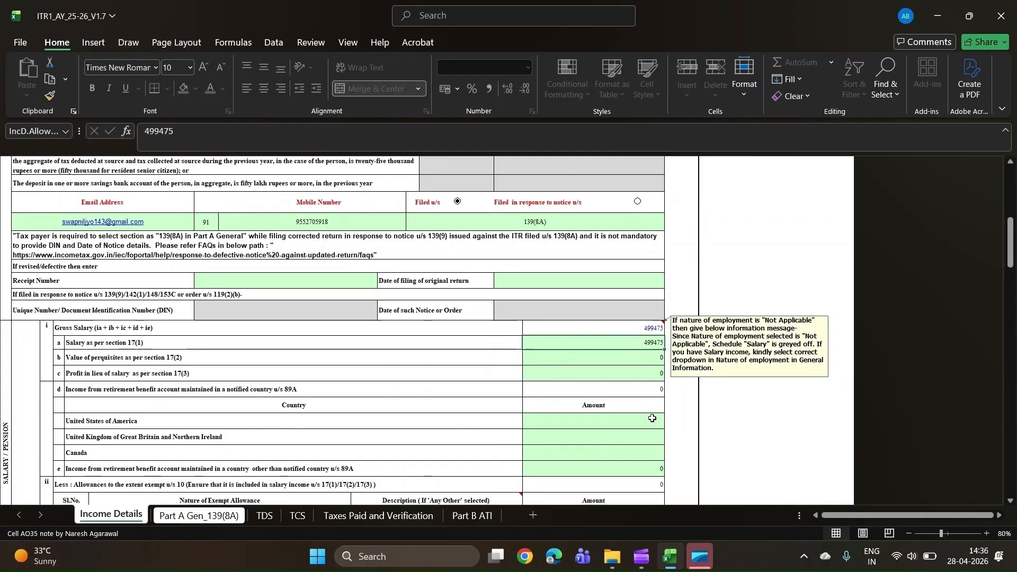
scroll(652, 398, down, 5)
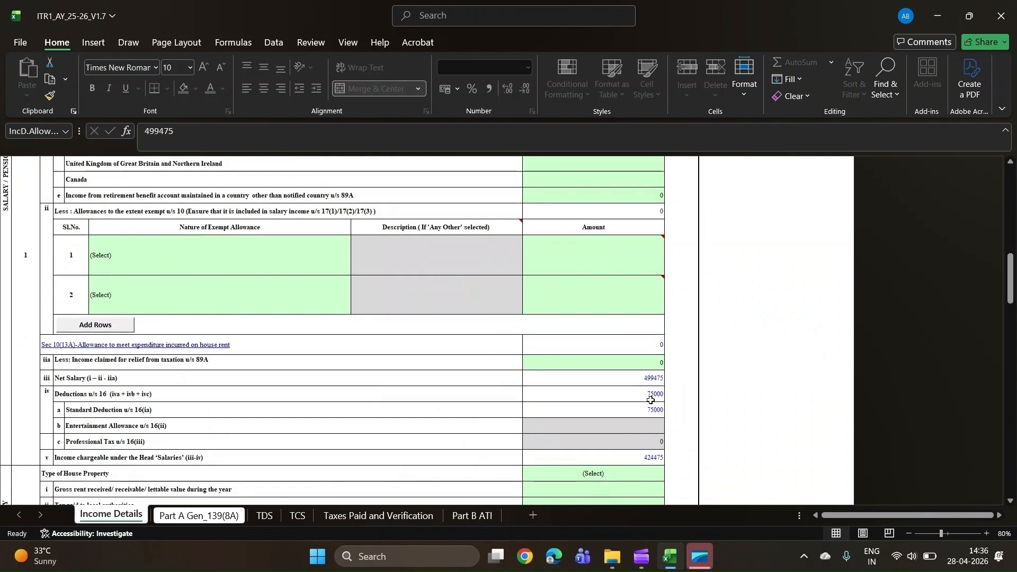
scroll(657, 433, down, 4)
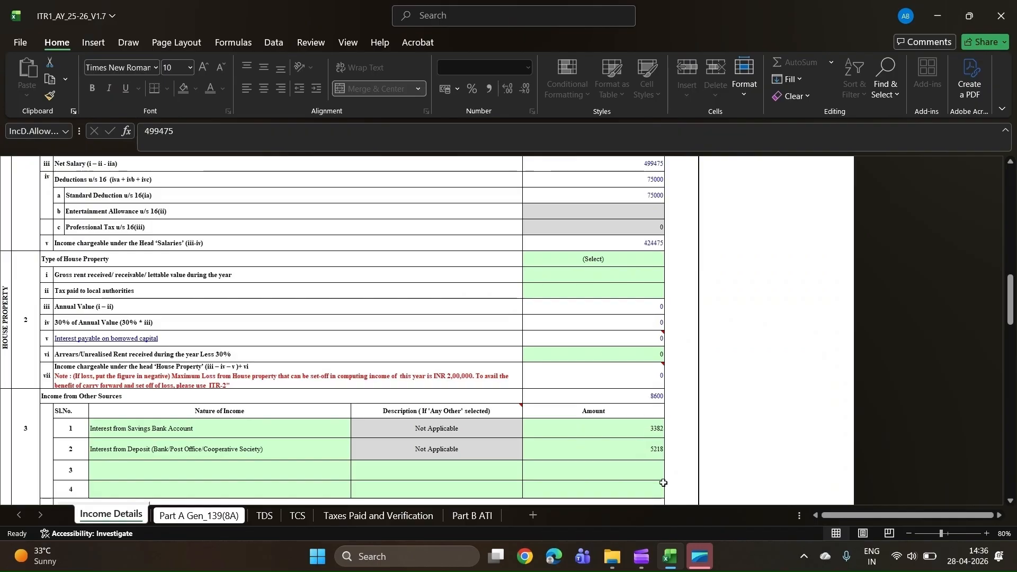
scroll(664, 482, down, 6)
- Try to validate the Income Details sheet
scroll(664, 482, up, 15)
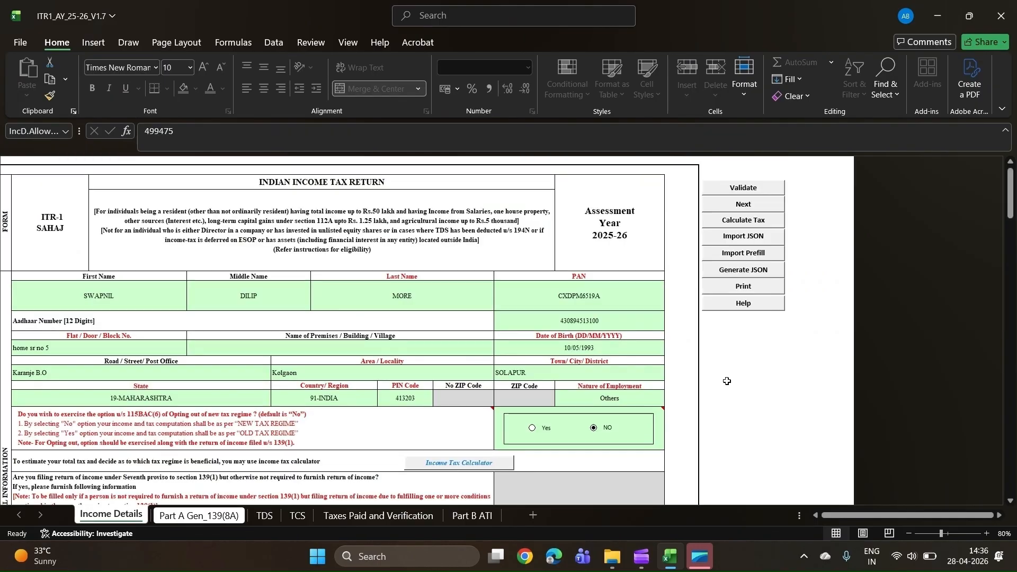
click(748, 190)
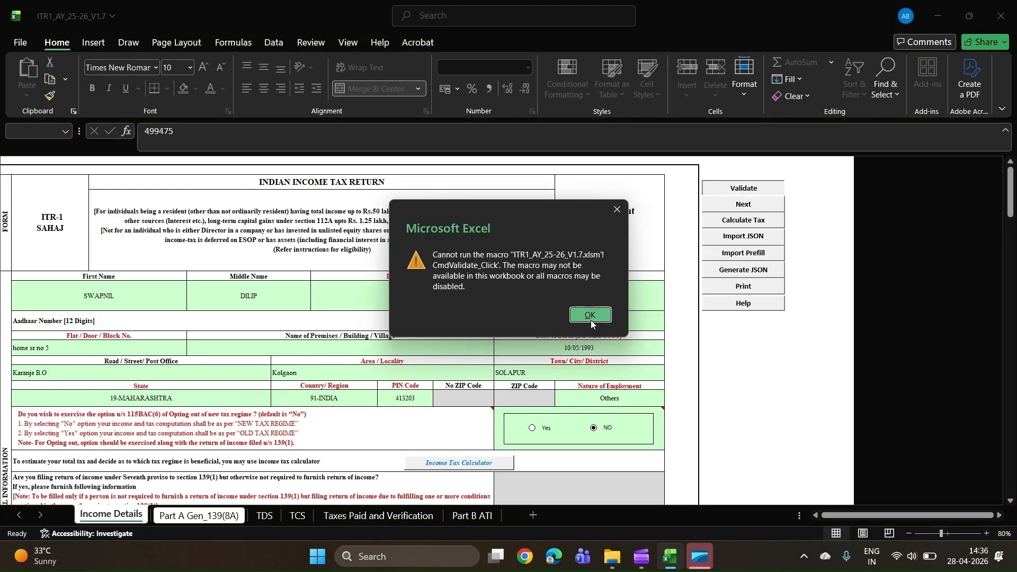
click(590, 315)
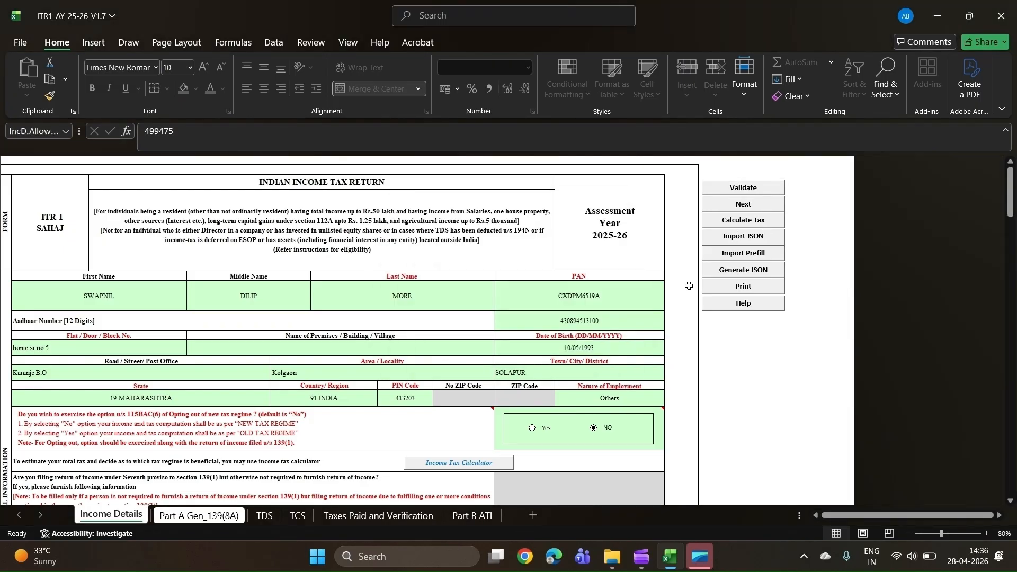
- Check the previously-filed (A5), eligibility (A8) and ITR form (A9) answers in the Part A Gen_139(8A) sheet
click(200, 516)
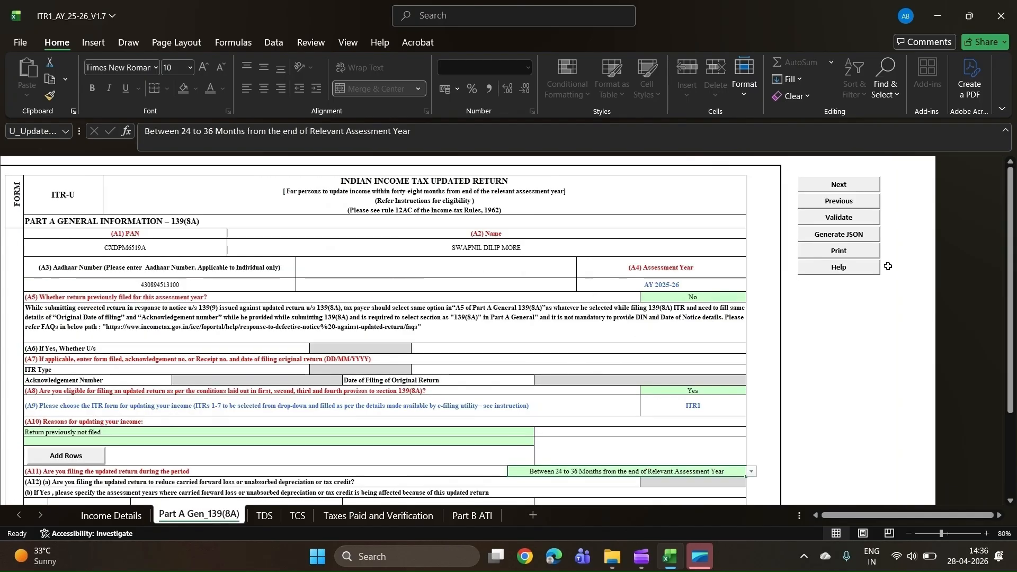
scroll(681, 266, down, 1)
scroll(681, 266, right, 1)
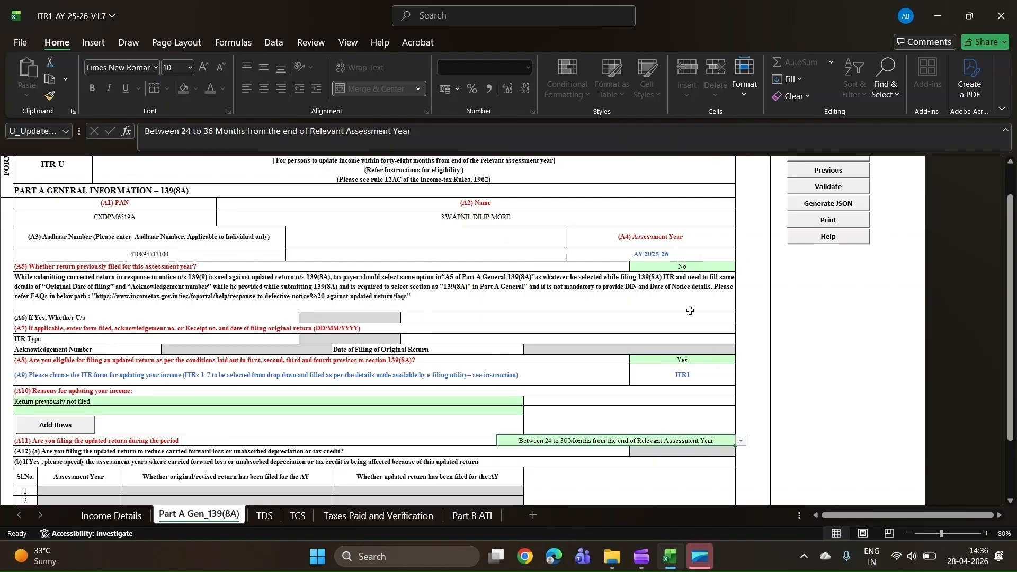
click(677, 363)
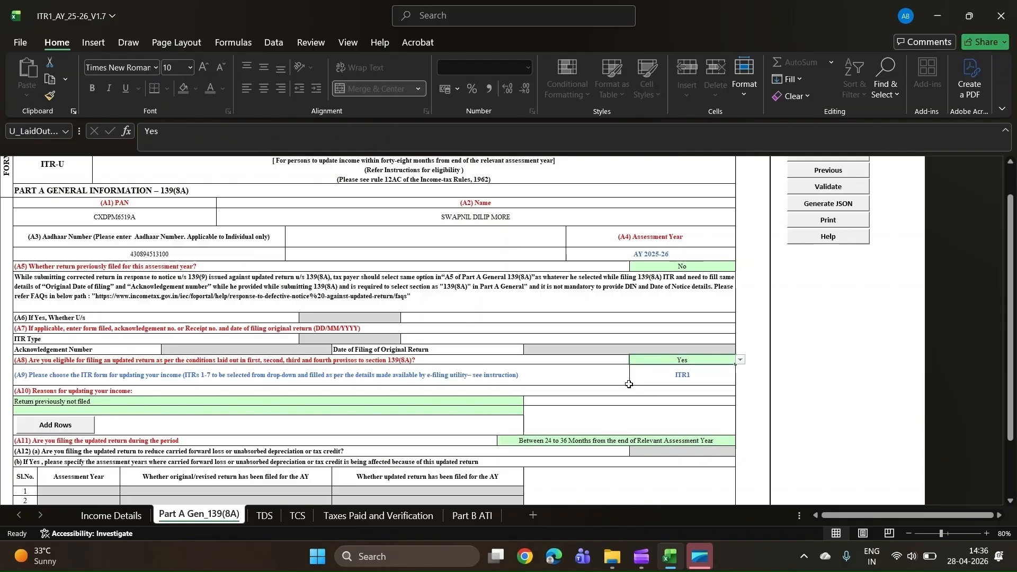
scroll(530, 371, down, 2)
scroll(530, 371, left, 1)
scroll(403, 359, right, 1)
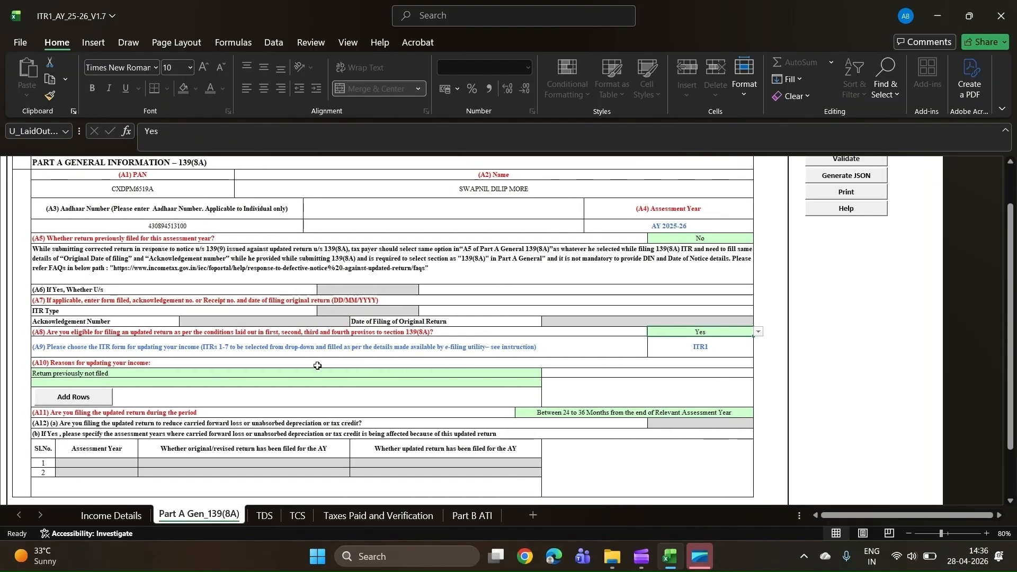
- Check the reason for updating income (A10) and the updated return's filing period (A11)
click(319, 376)
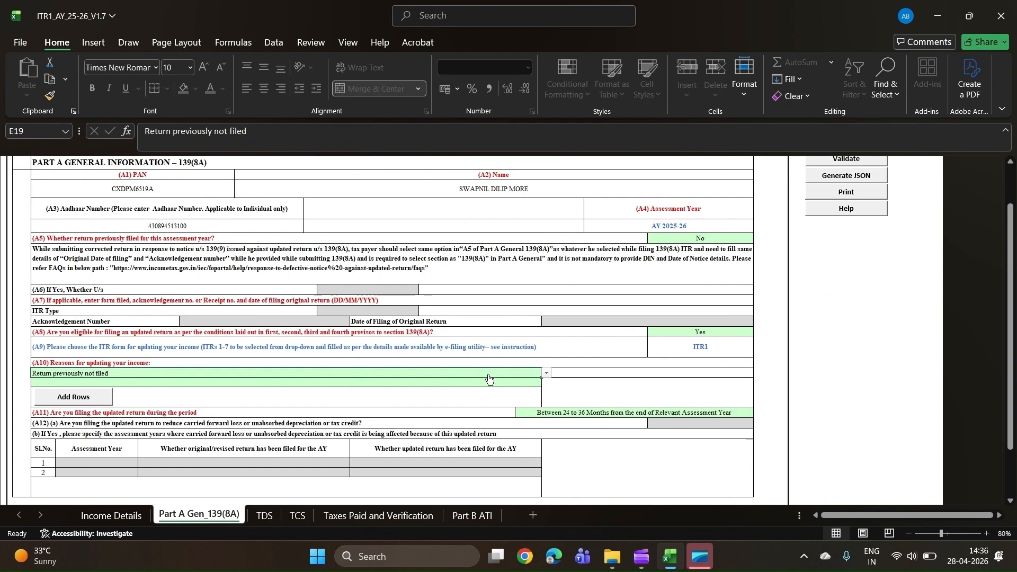
scroll(424, 371, down, 2)
scroll(371, 365, right, 1)
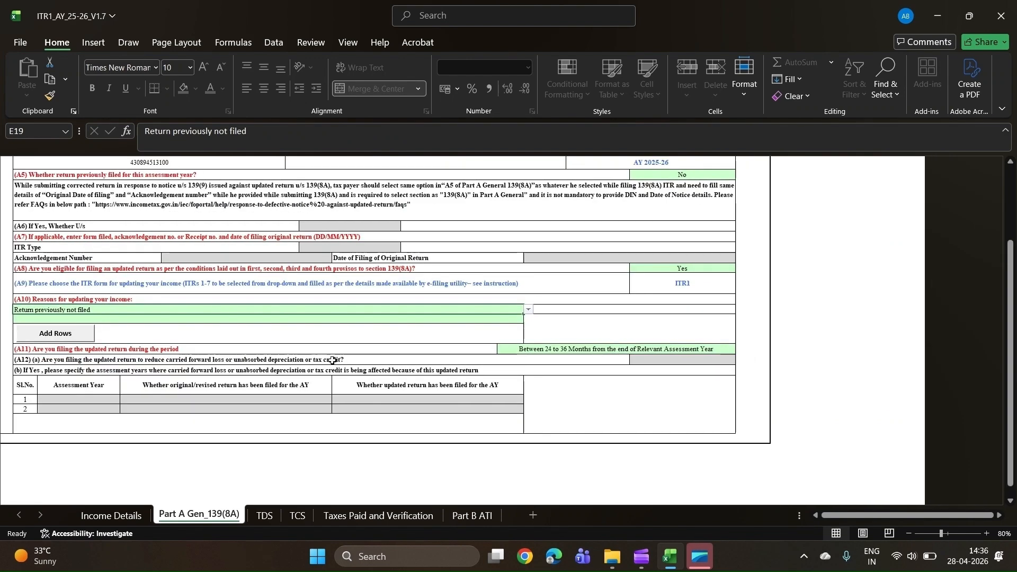
scroll(318, 359, left, 1)
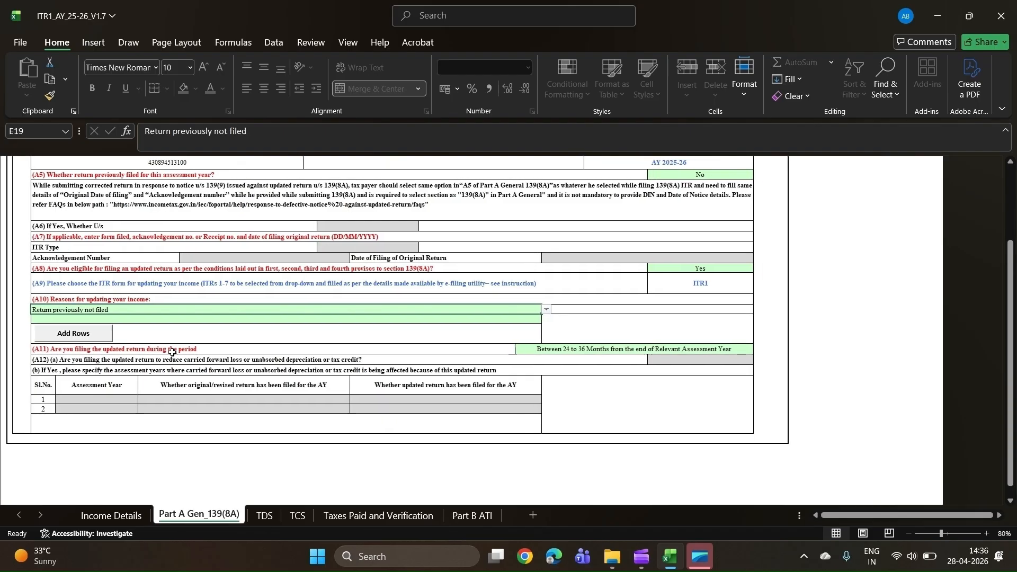
click(634, 349)
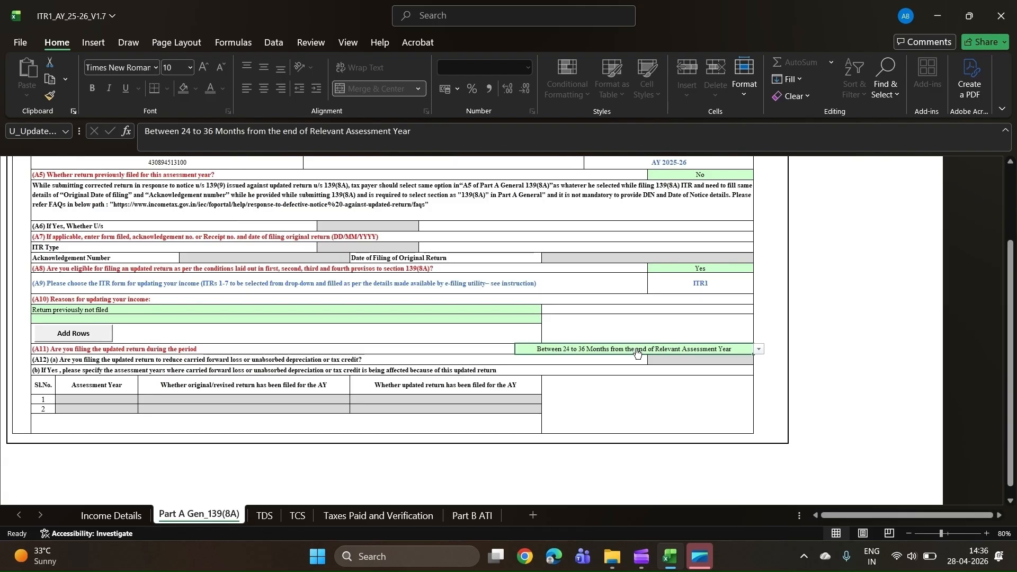
click(655, 351)
click(655, 350)
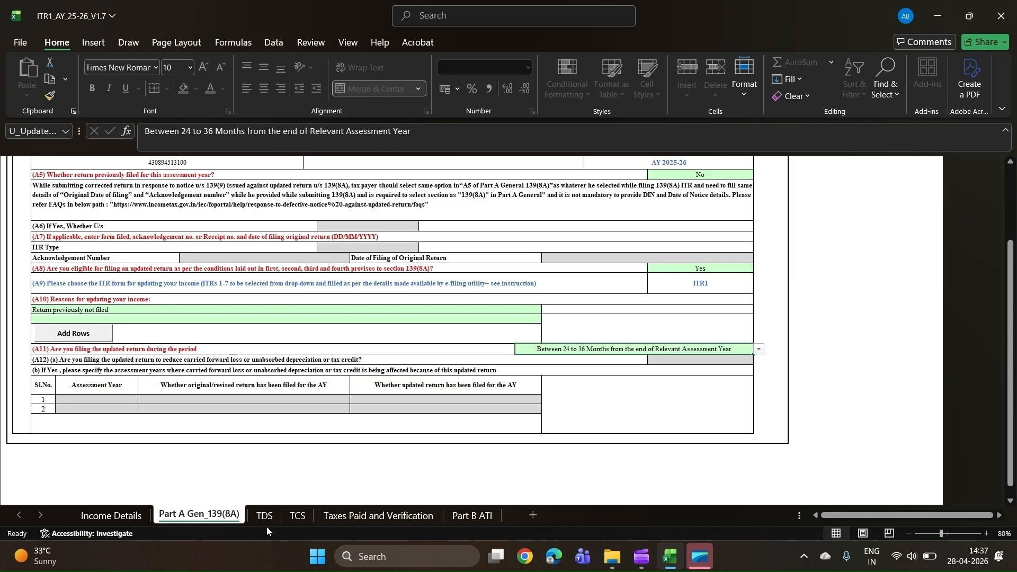
scroll(583, 344, up, 4)
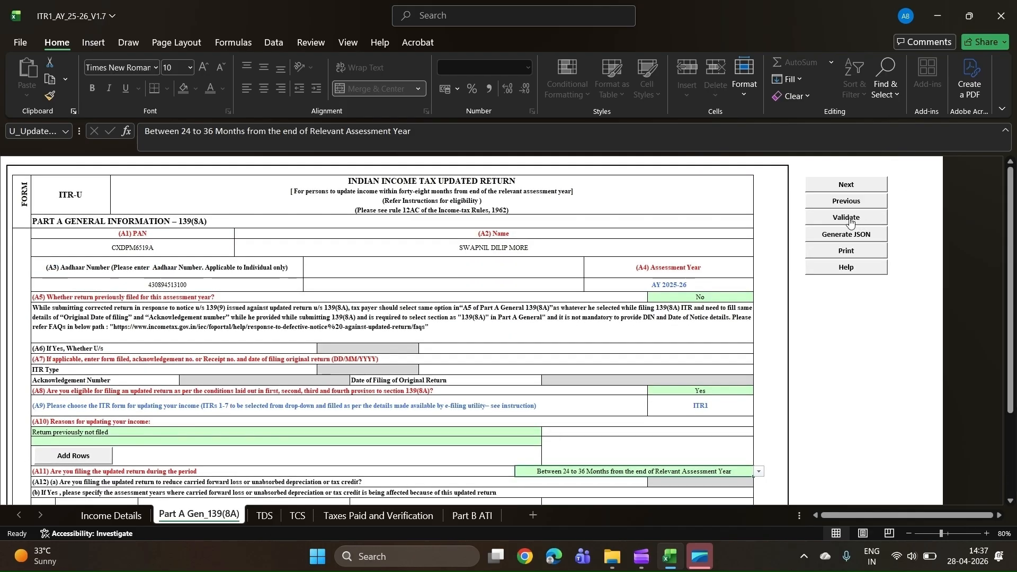
- Review the TDS sheet's salary, non-salary, Form 16C and advance tax tables, and open the TCS sheet
click(265, 515)
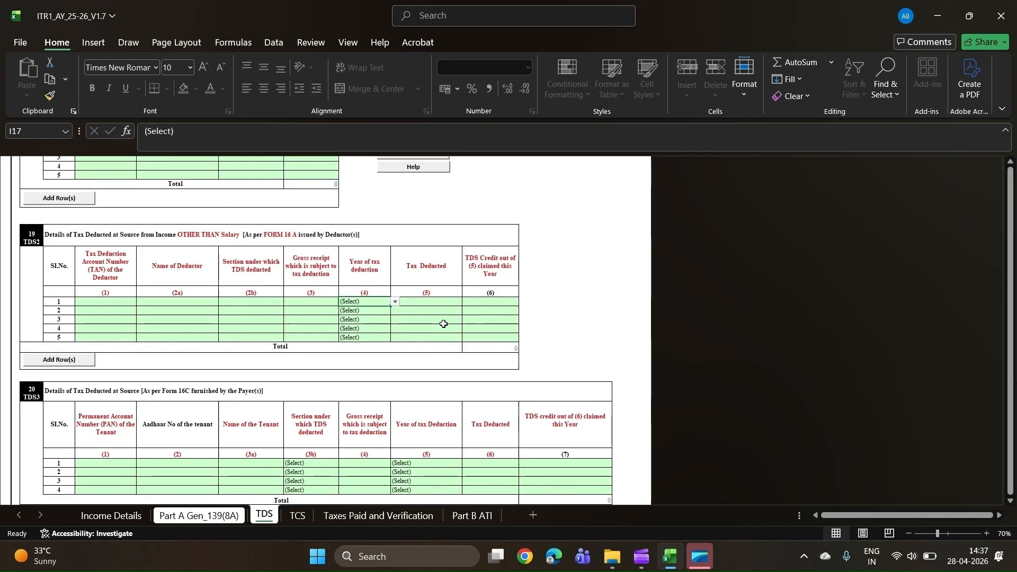
scroll(444, 324, down, 10)
scroll(444, 324, up, 8)
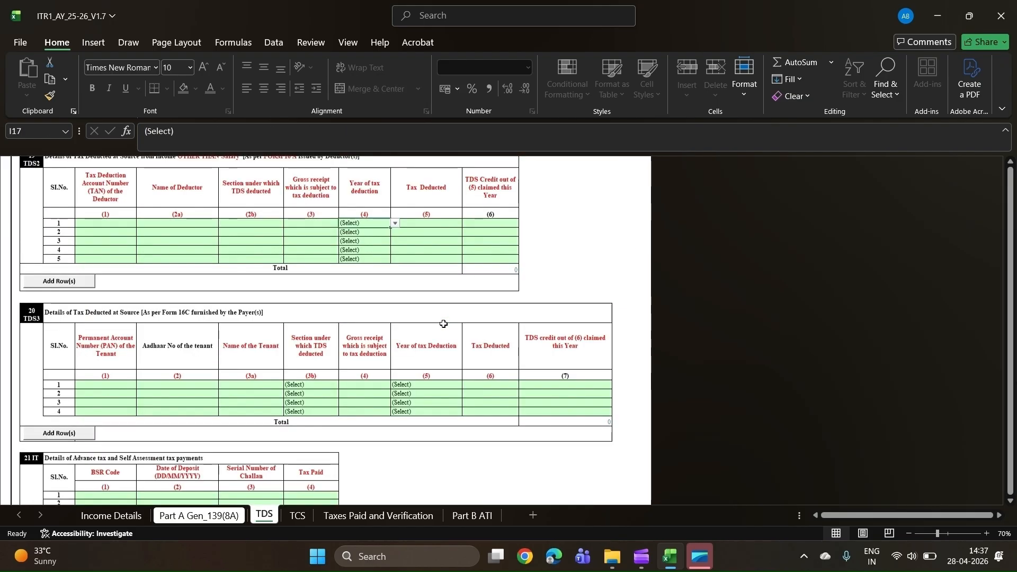
scroll(443, 323, up, 6)
scroll(446, 330, down, 10)
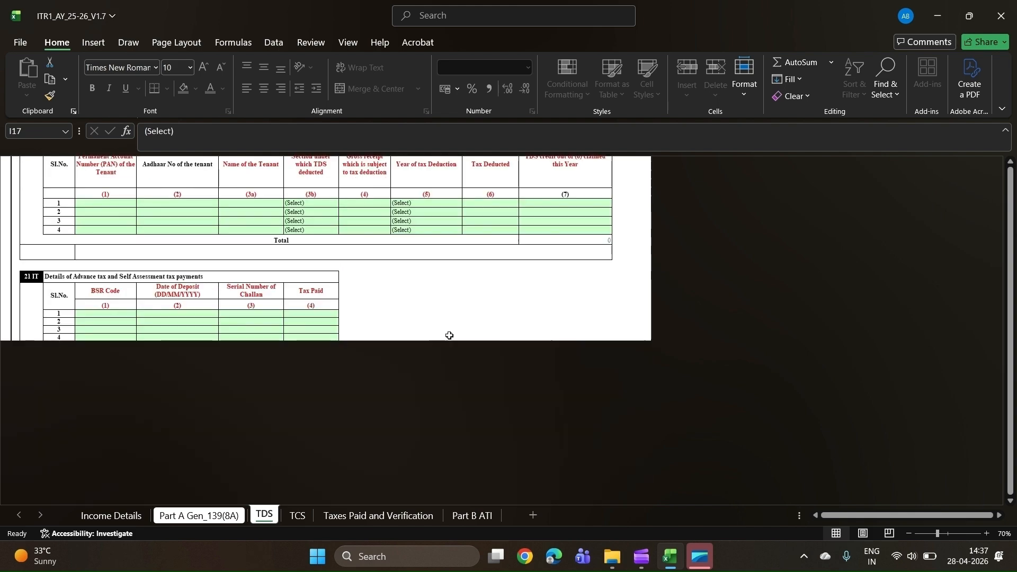
scroll(447, 336, up, 10)
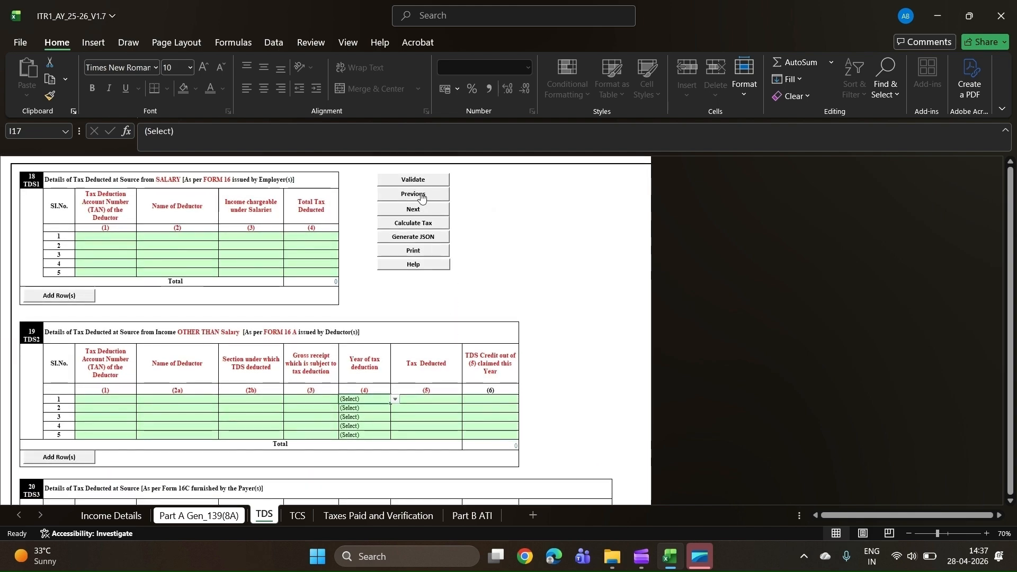
click(308, 517)
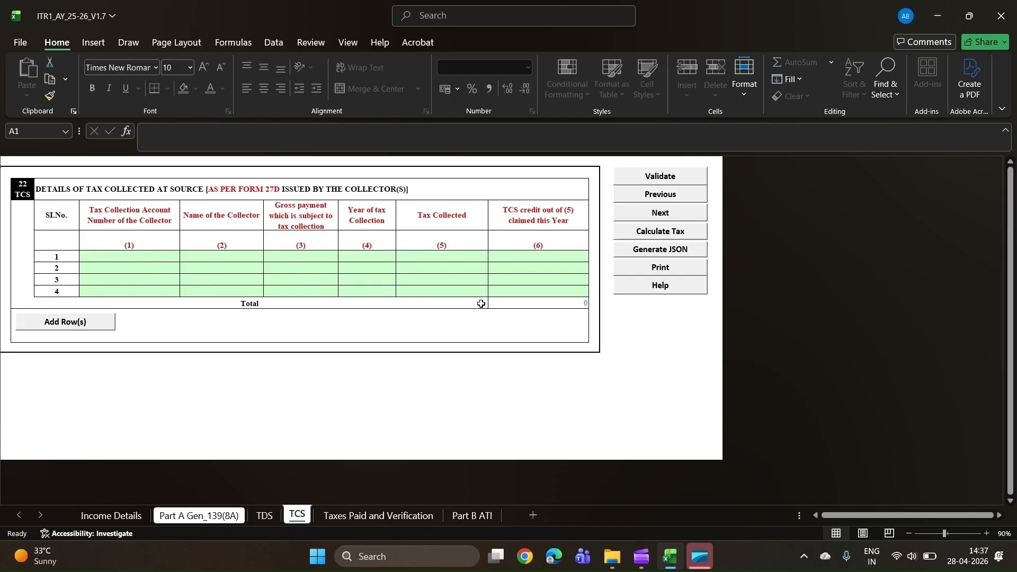
- Examine the amount payable and the refund bank account details in the Taxes Paid and Verification sheet
click(363, 521)
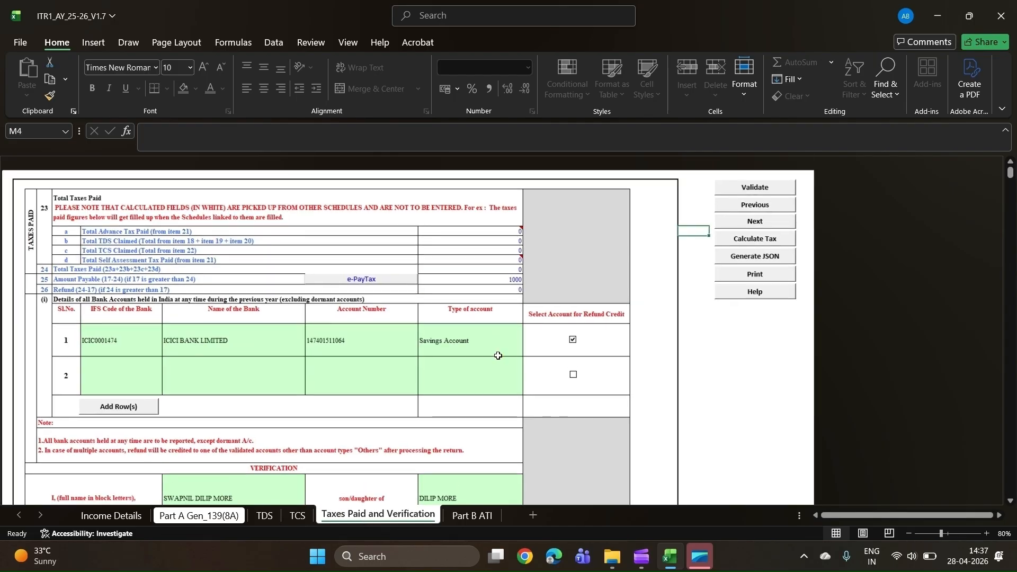
scroll(499, 355, down, 5)
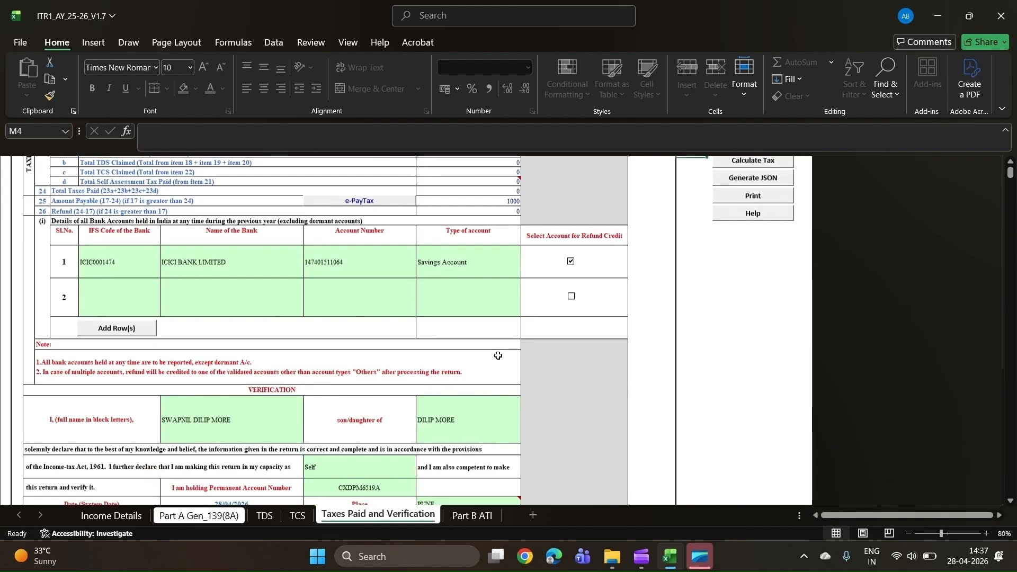
scroll(498, 356, up, 4)
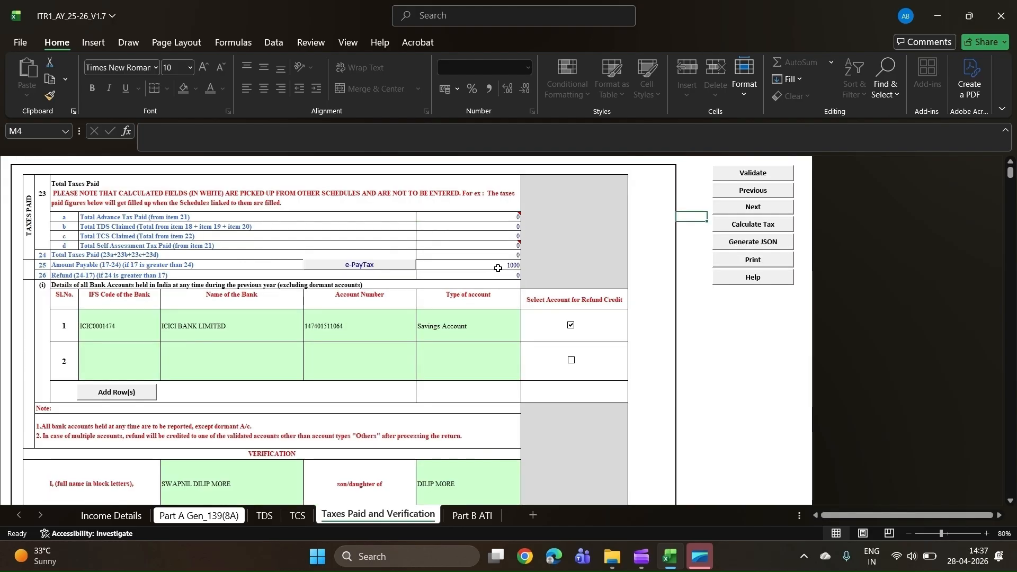
click(498, 268)
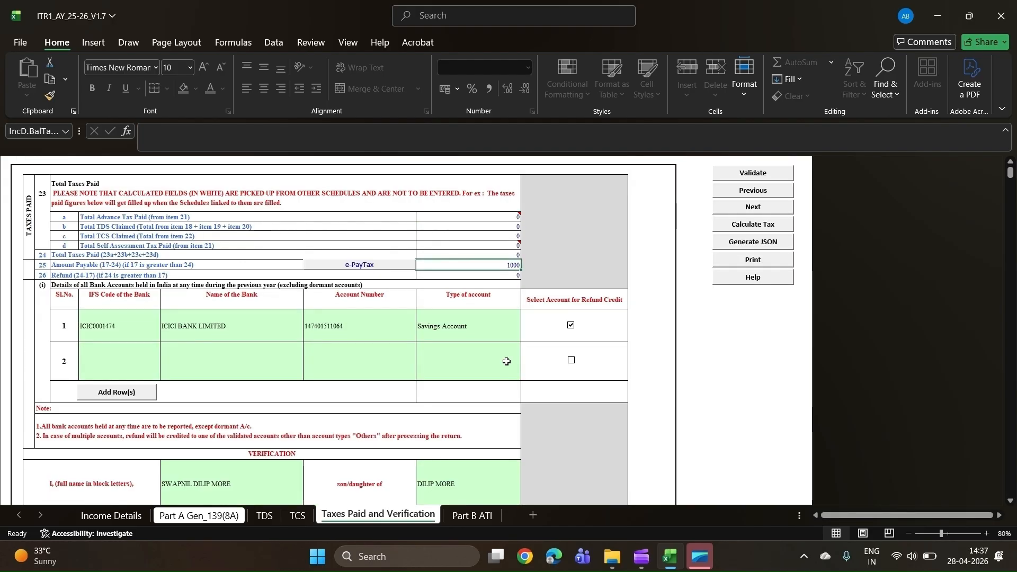
scroll(506, 359, down, 1)
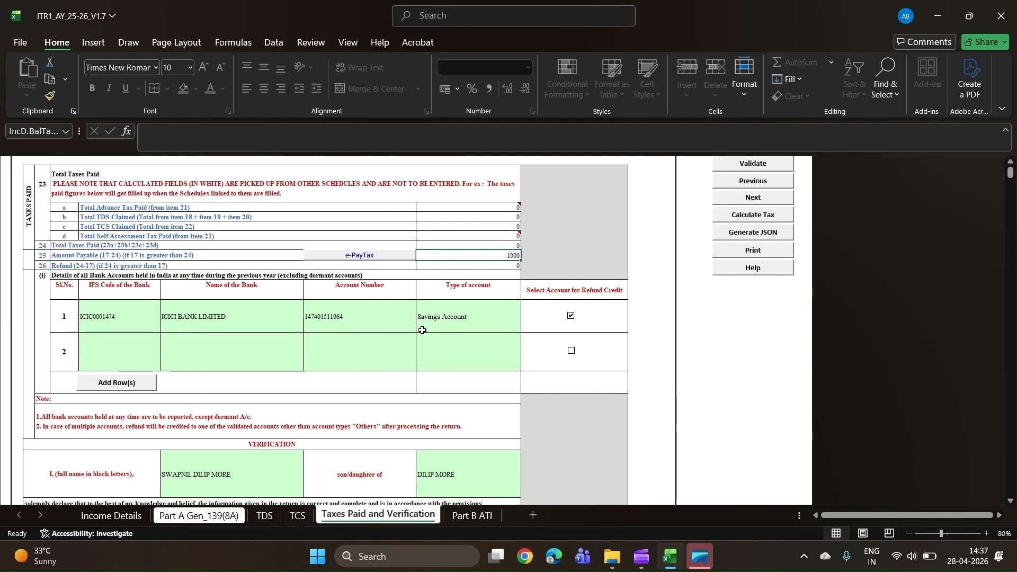
- Check the verification declaration and its place of filing in the Taxes Paid and Verification sheet
scroll(422, 330, down, 10)
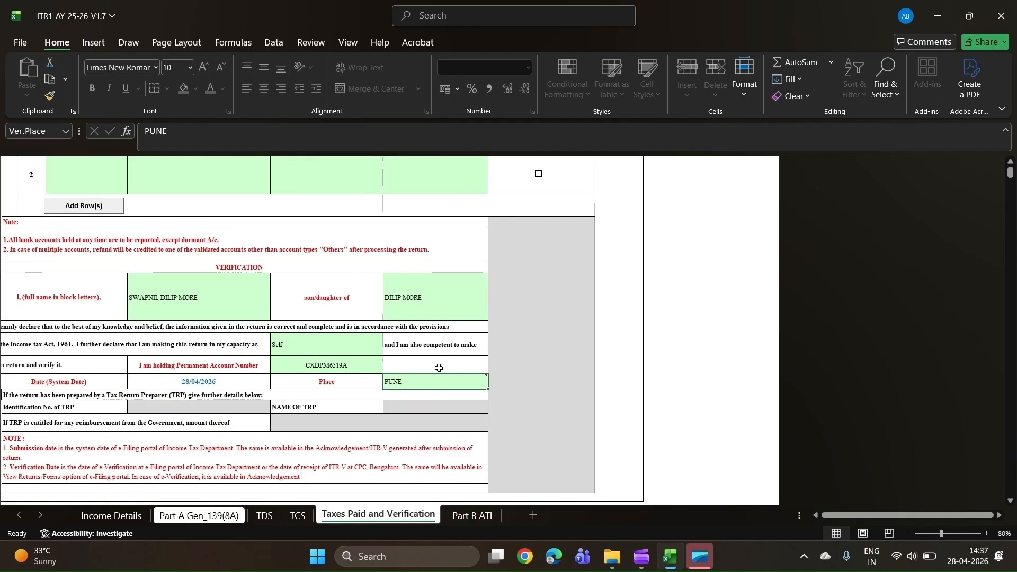
click(442, 386)
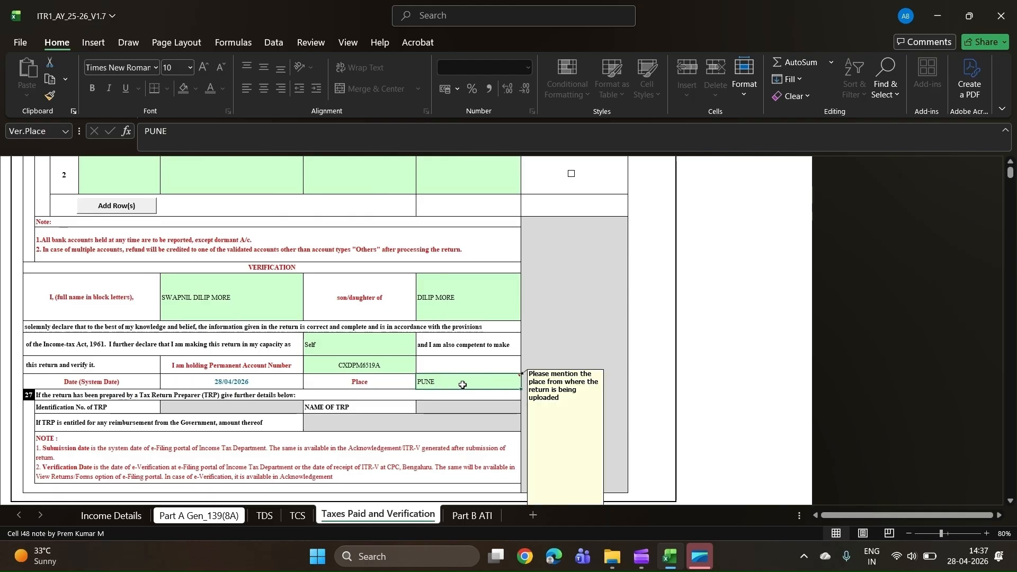
scroll(712, 224, up, 10)
click(713, 224)
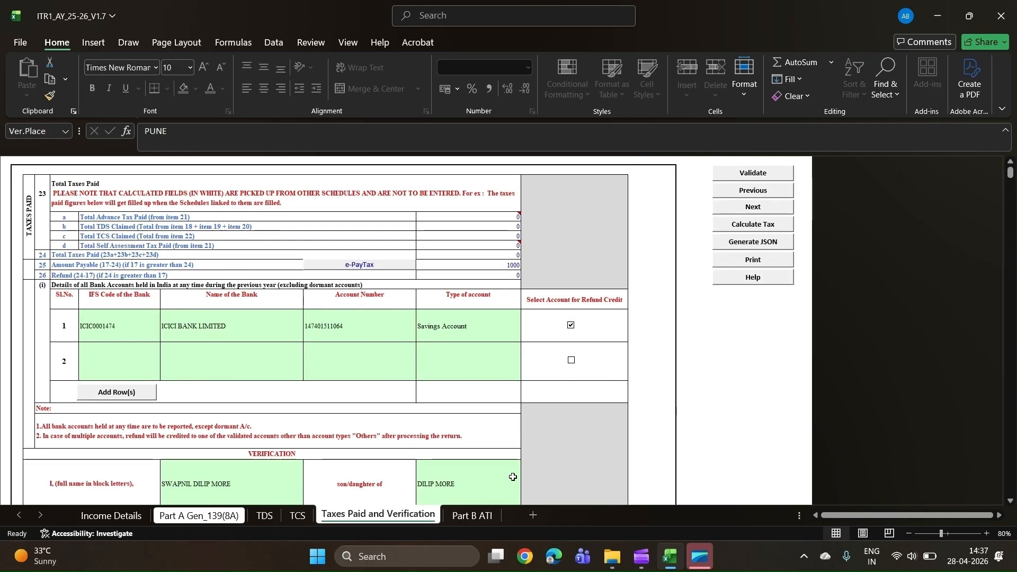
- Review the updated income, tax liability and section 140B challan details in the Part B ATI sheet
click(465, 517)
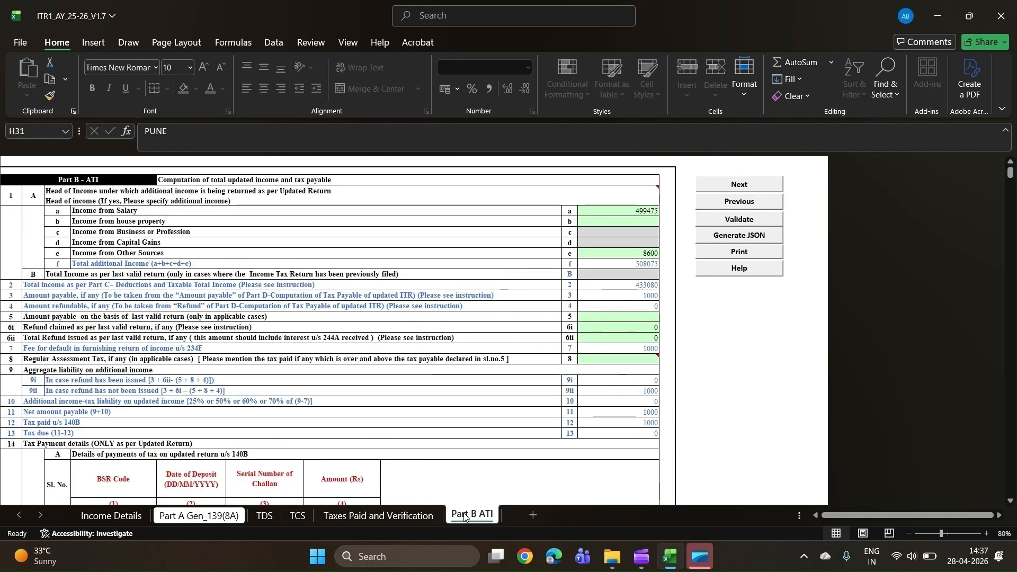
scroll(483, 308, down, 3)
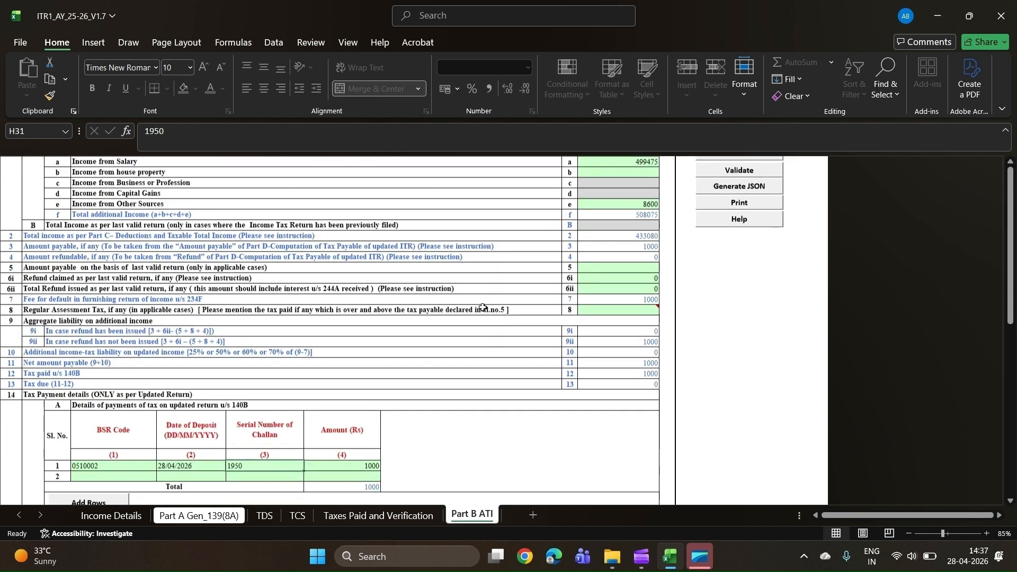
scroll(482, 300, up, 3)
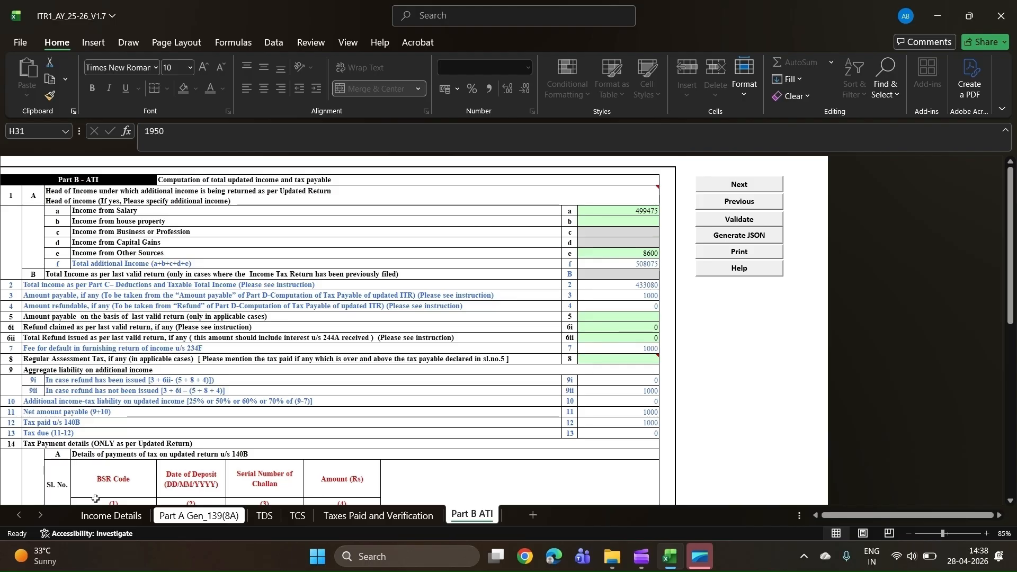
click(110, 516)
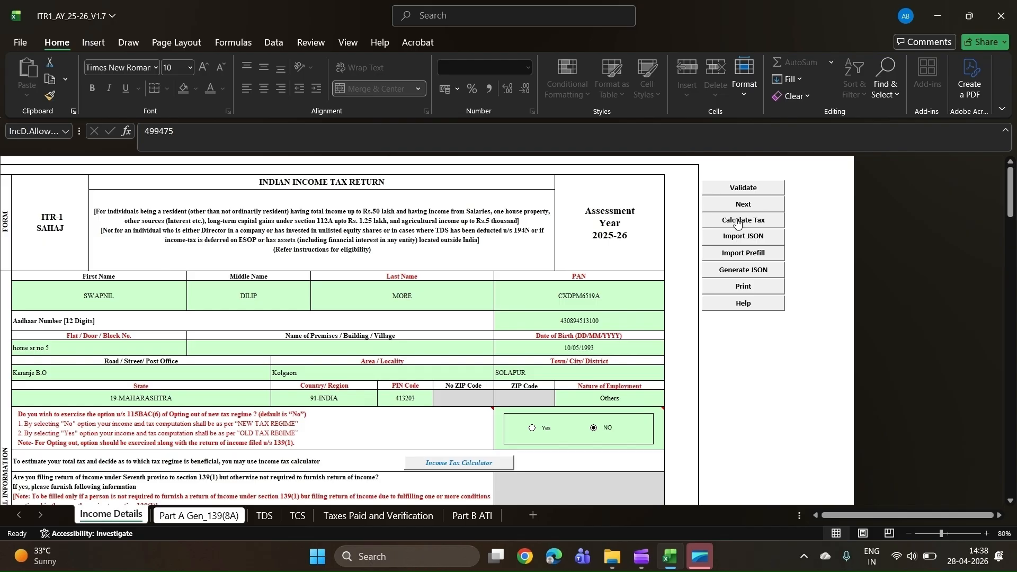
click(470, 516)
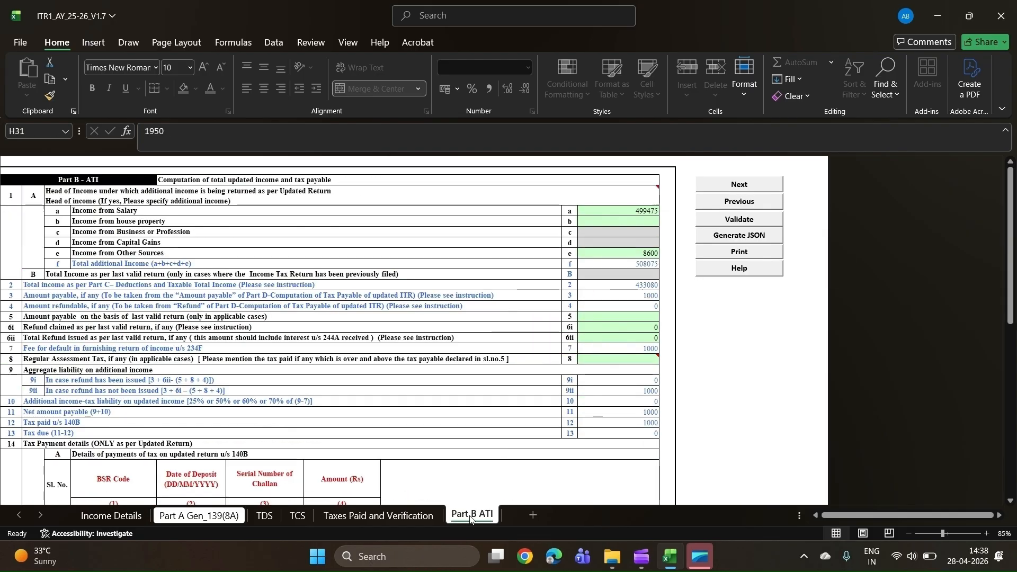
- Check the section 234F default fee in Part B ATI against the tax payment details under section 140B
click(653, 349)
mouse_move(628, 359)
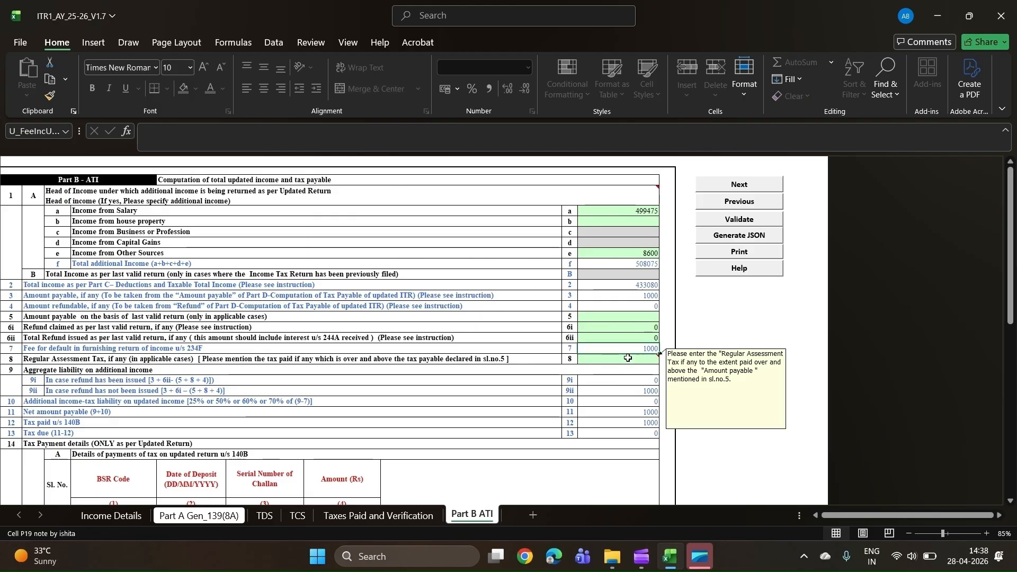
scroll(624, 396, down, 3)
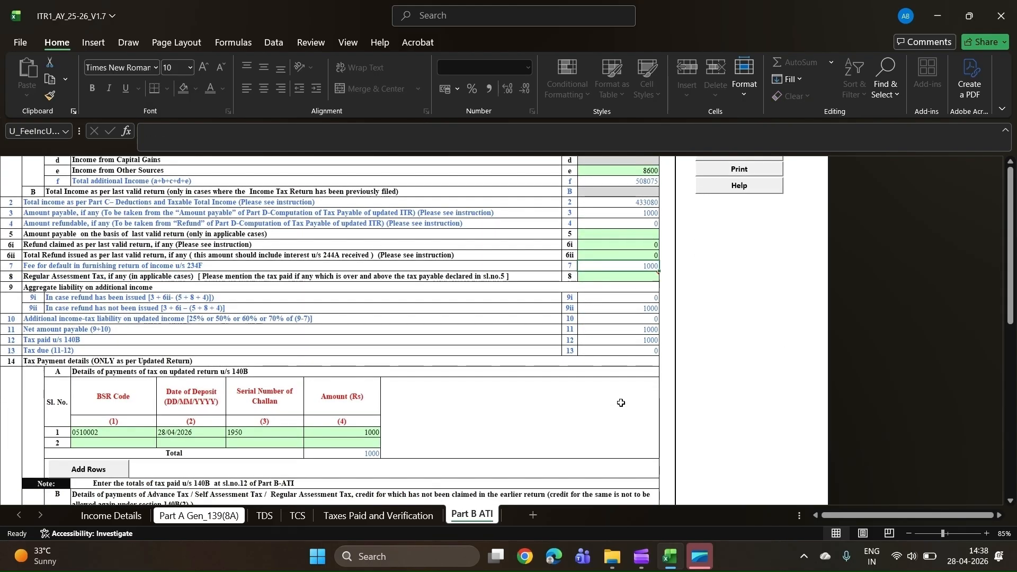
scroll(636, 371, up, 3)
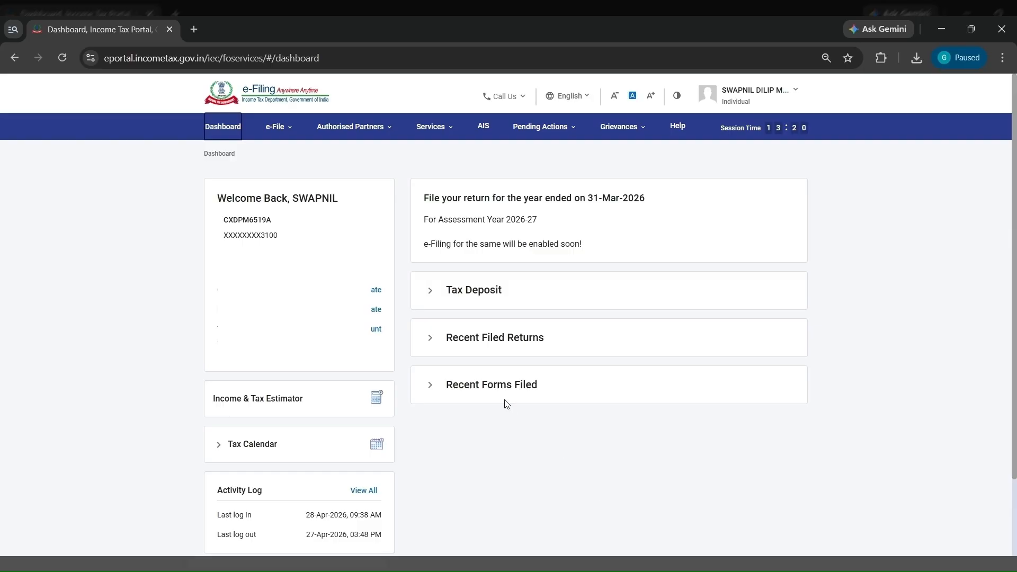
- Switch to the e-Filing portal in the browser and open e-Pay Tax under the Income-tax Act, 1961
key(Tab)
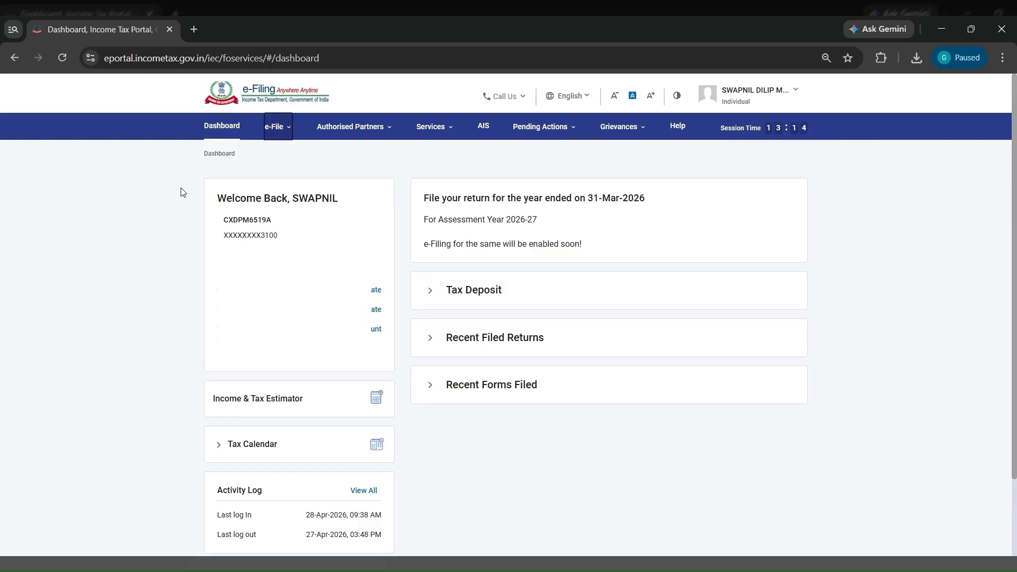
click(283, 131)
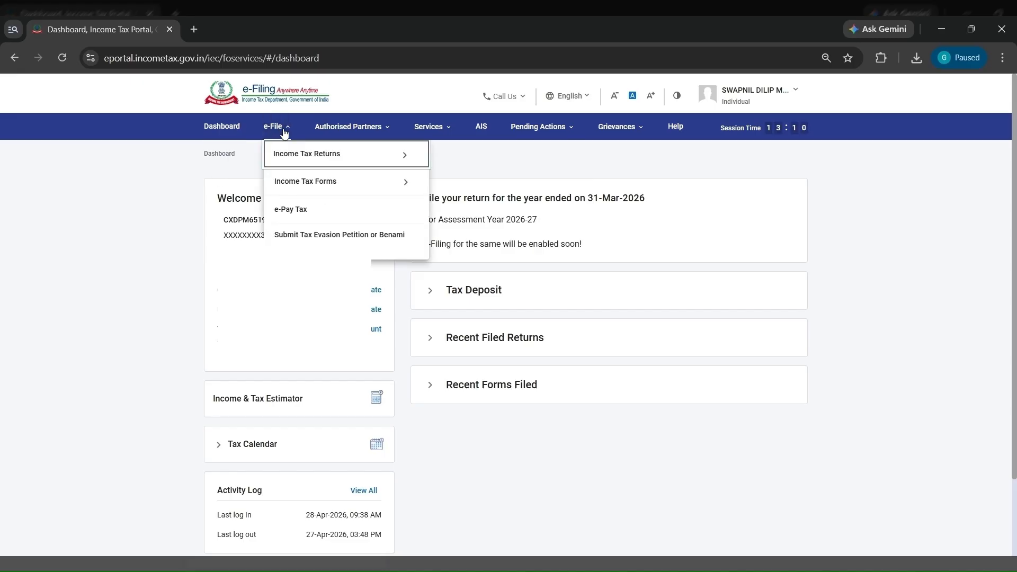
click(315, 213)
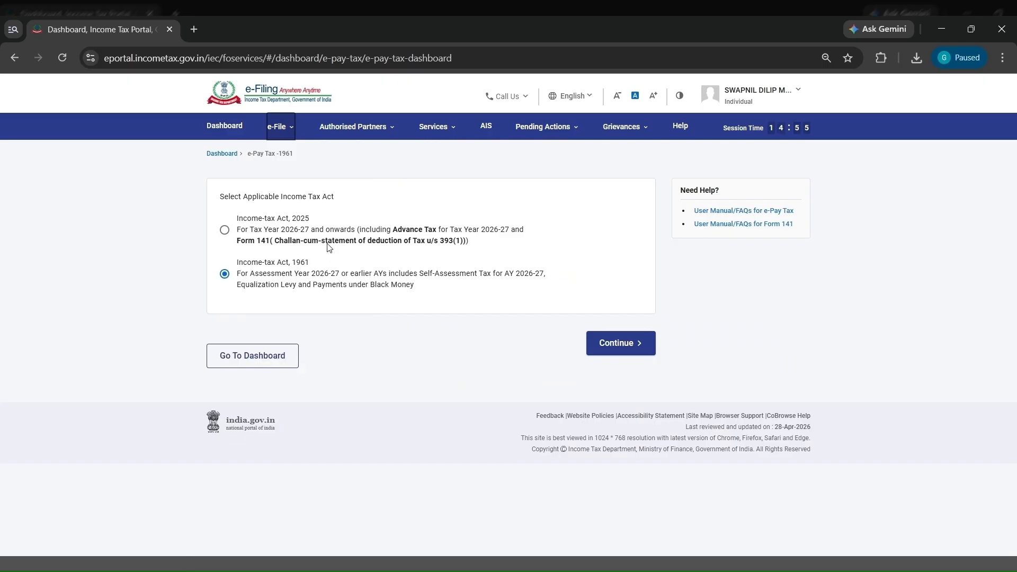
click(337, 286)
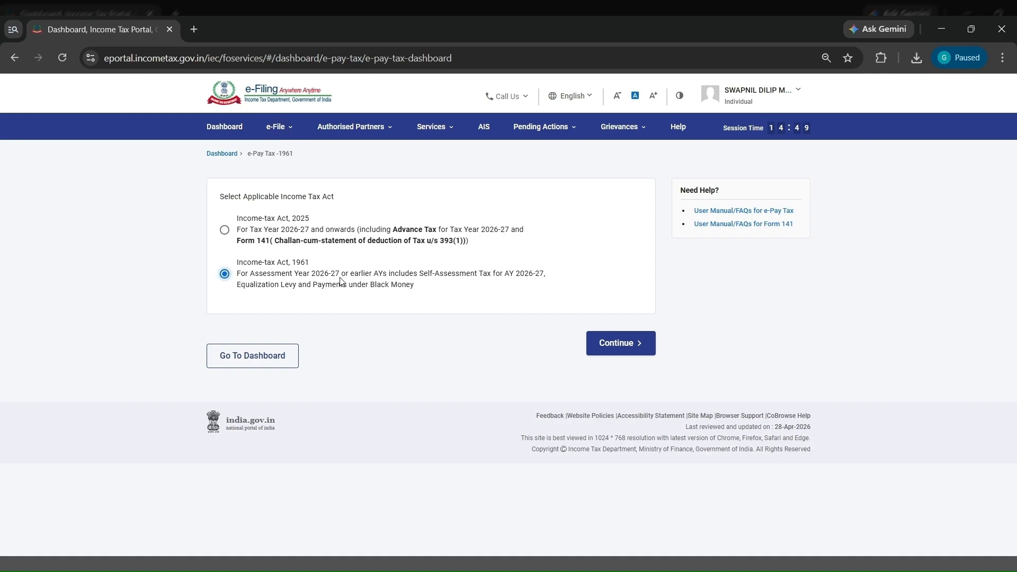
click(630, 344)
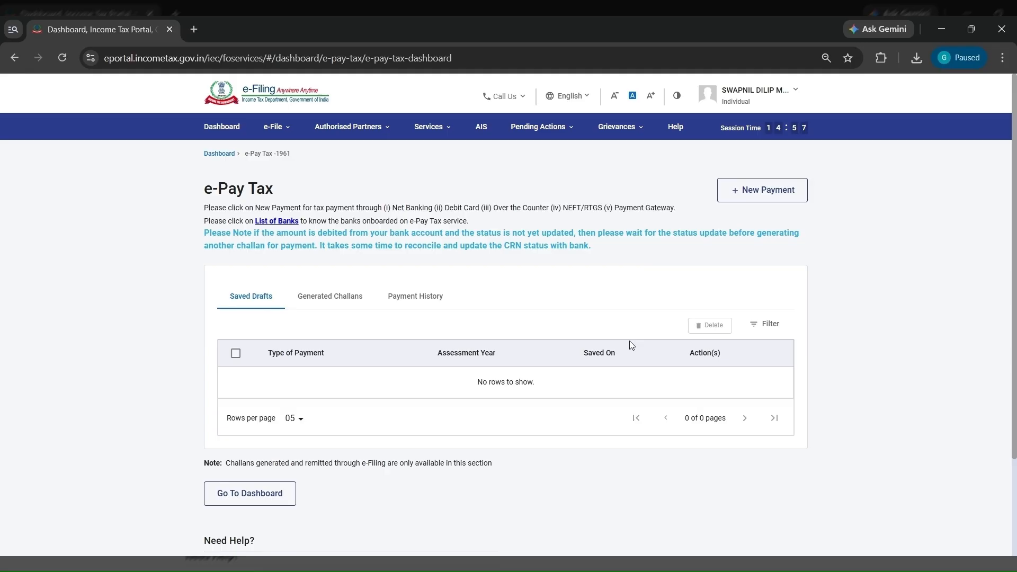
- Start a new Income Tax payment for assessment year 2025-26 with Self-Assessment Tax (300) as the payment type
click(778, 196)
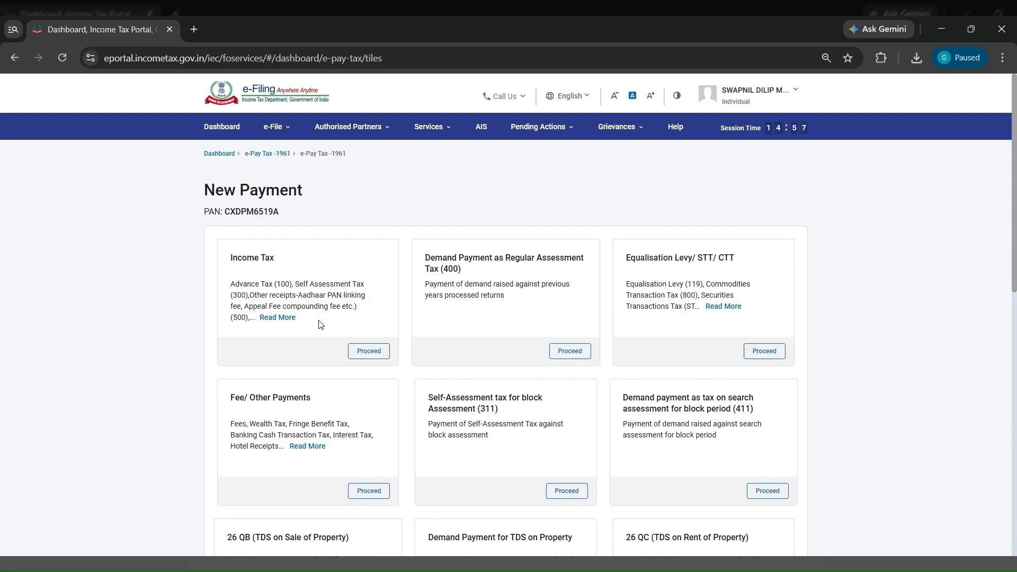
click(369, 352)
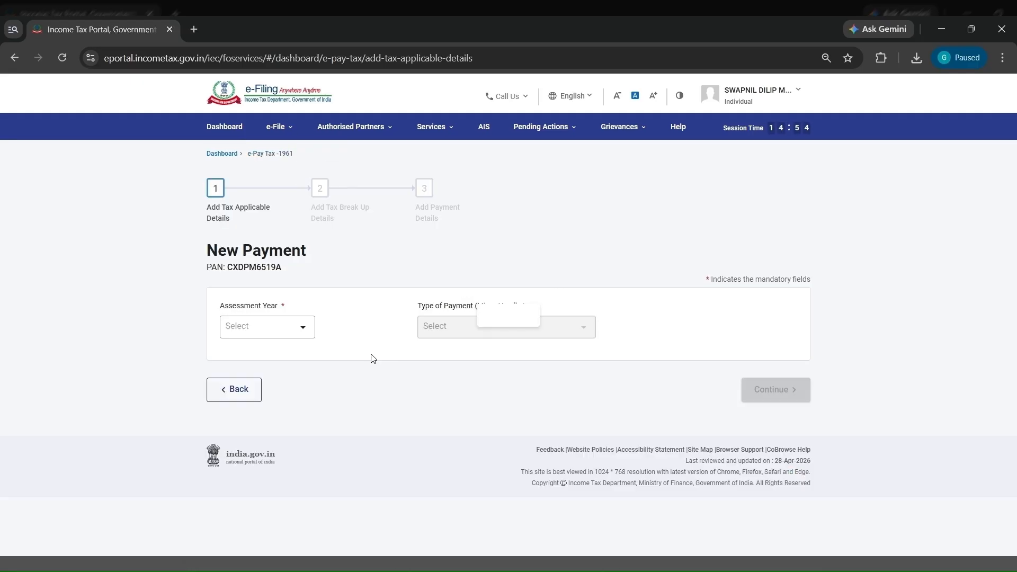
click(288, 330)
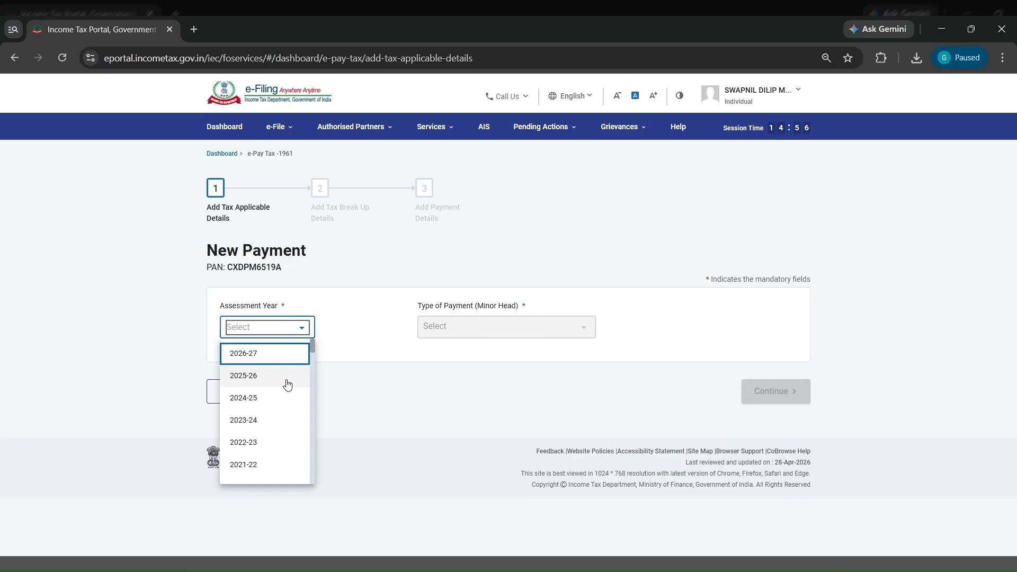
click(288, 377)
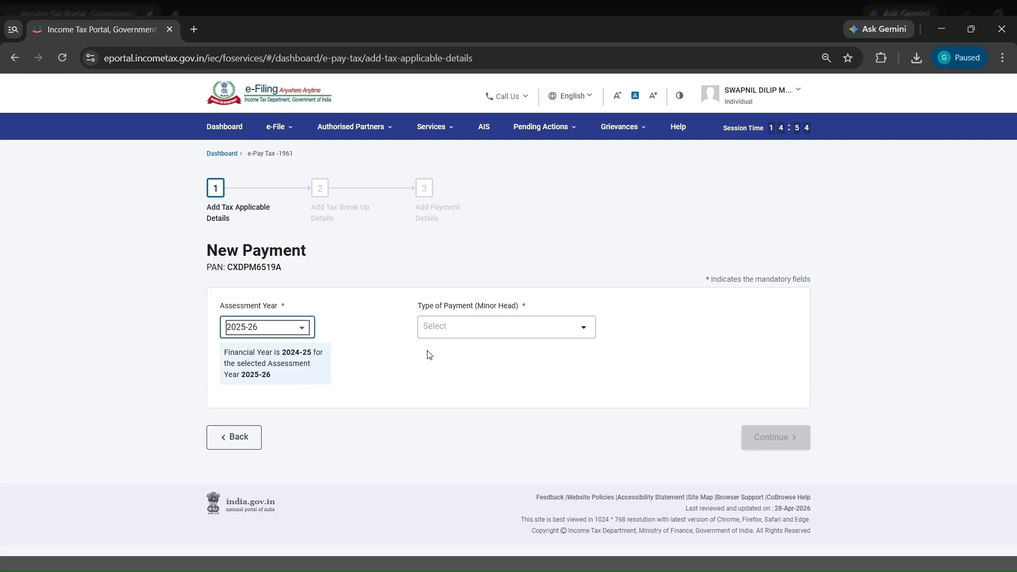
click(469, 335)
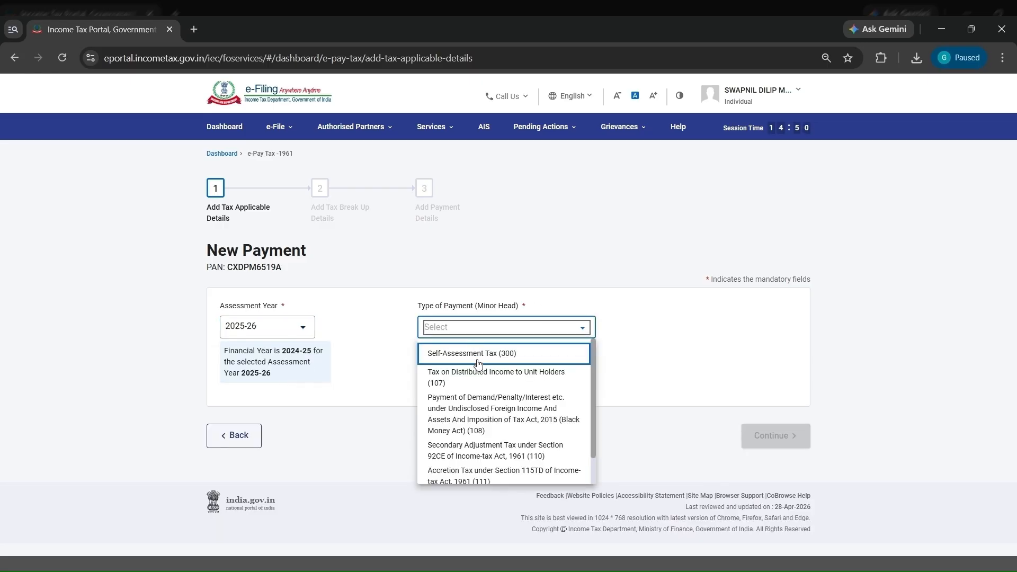
click(478, 354)
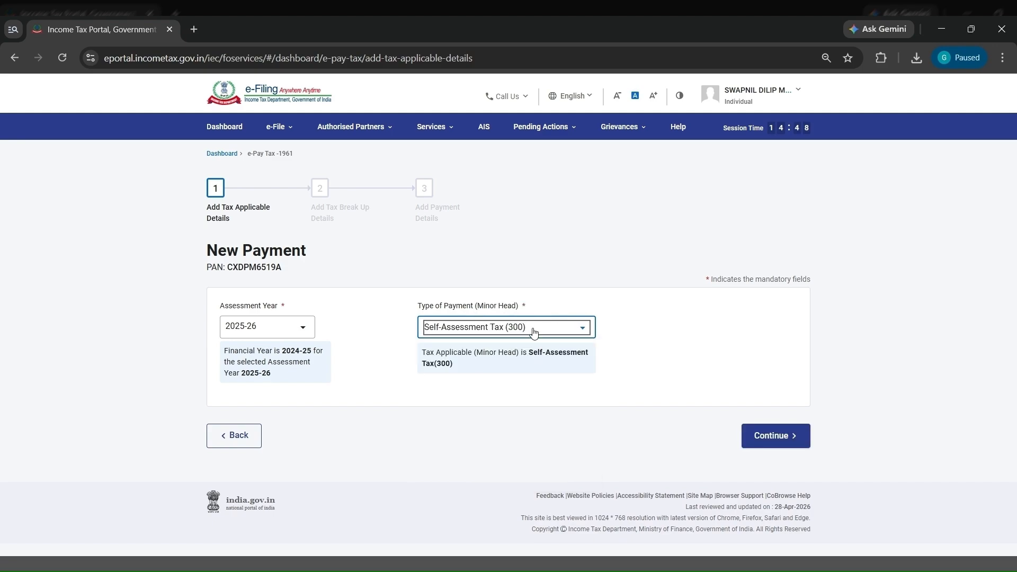
click(775, 441)
- Set the Tax amount to ₹1,000 in the tax break-up and proceed to the payment details
scroll(775, 441, down, 1)
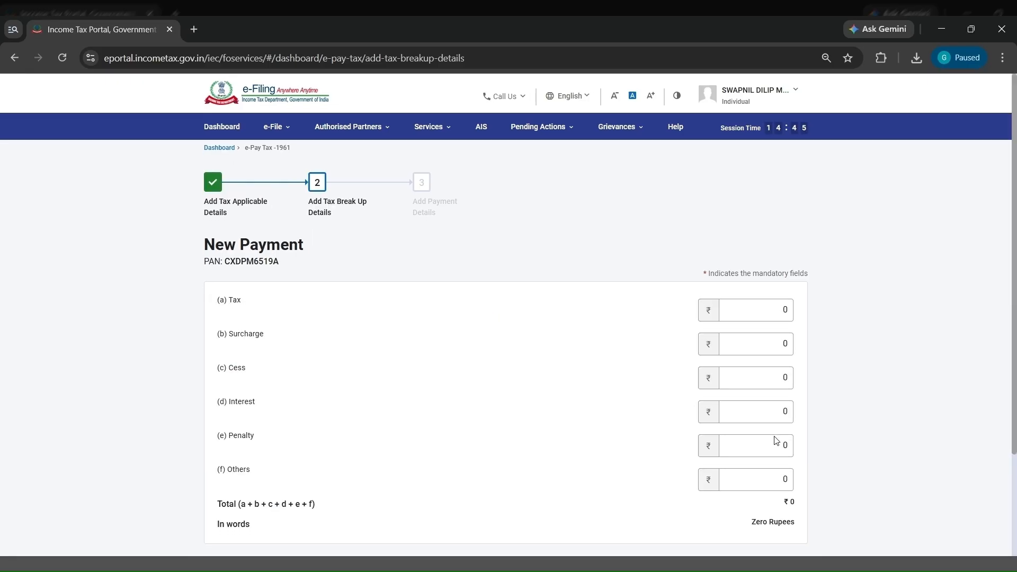
click(770, 217)
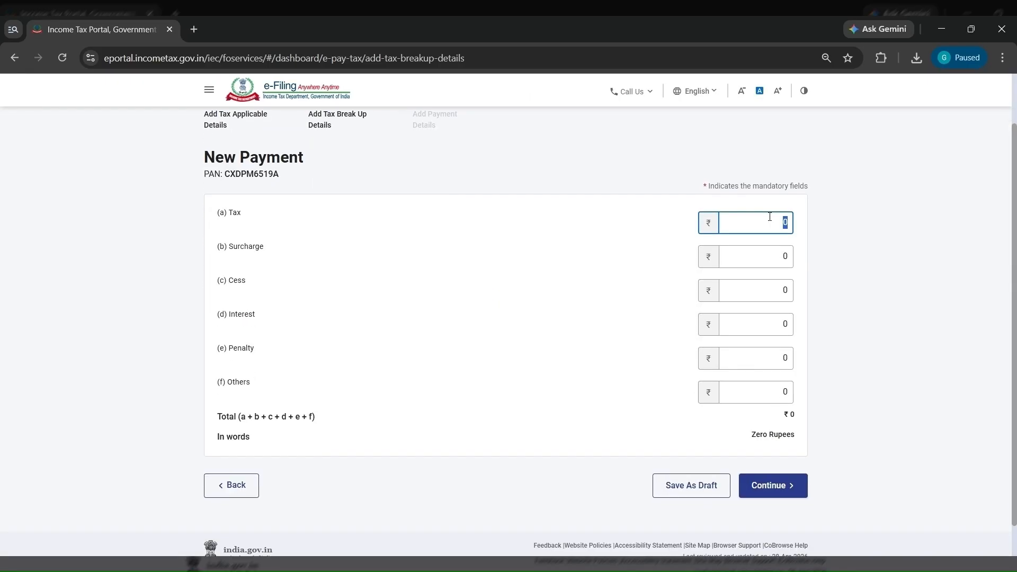
text(10000)
key(BackSpace)
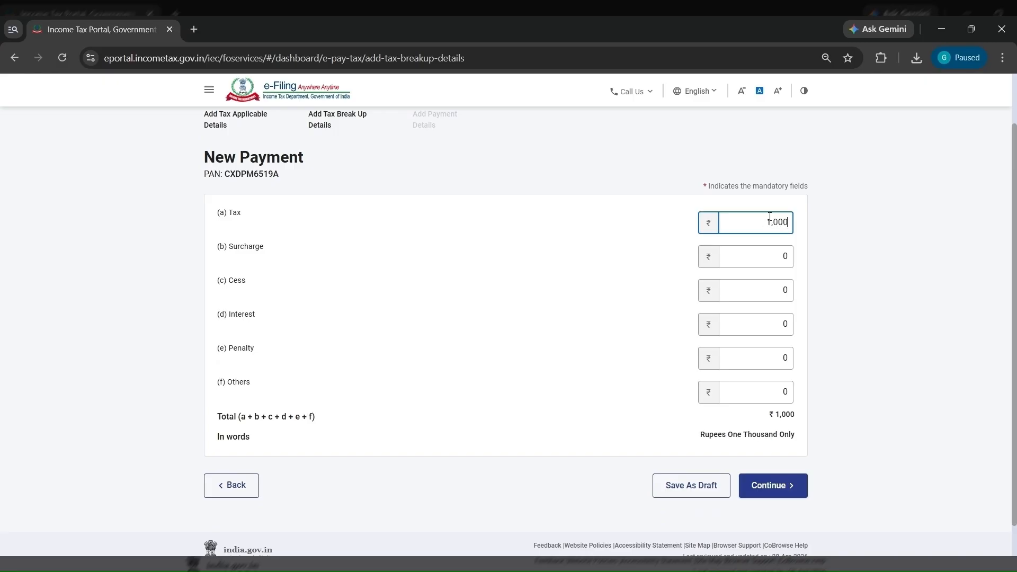
click(782, 493)
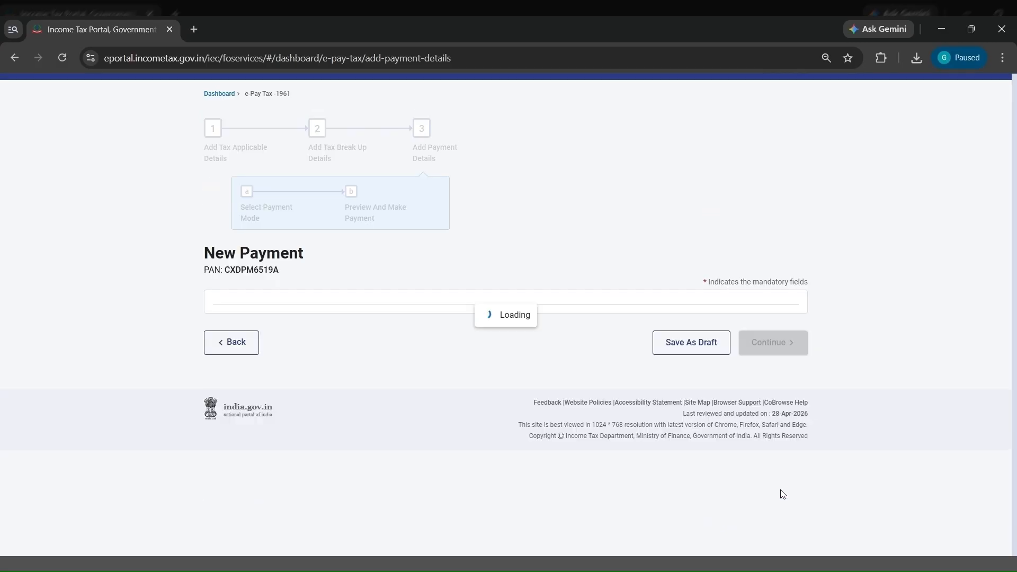
- Choose net banking through HDFC Bank as the payment mode and continue with the payment
scroll(533, 399, down, 1)
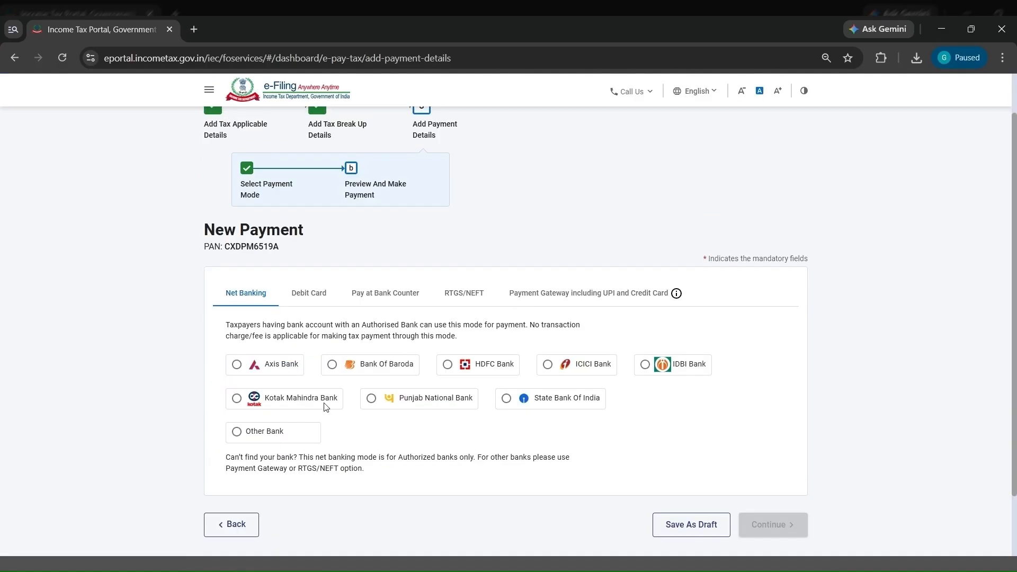
click(448, 365)
click(773, 524)
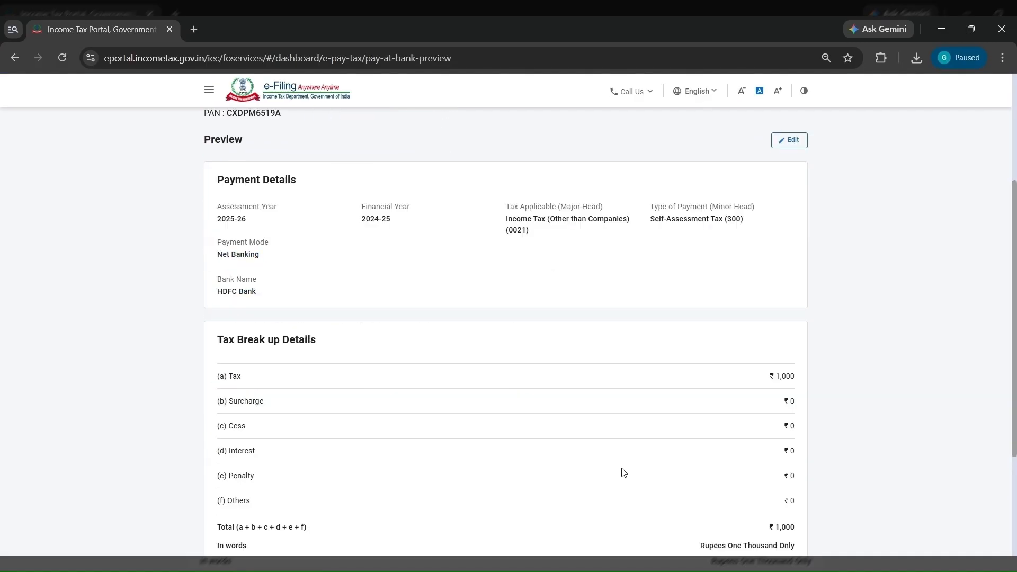
scroll(668, 466, down, 3)
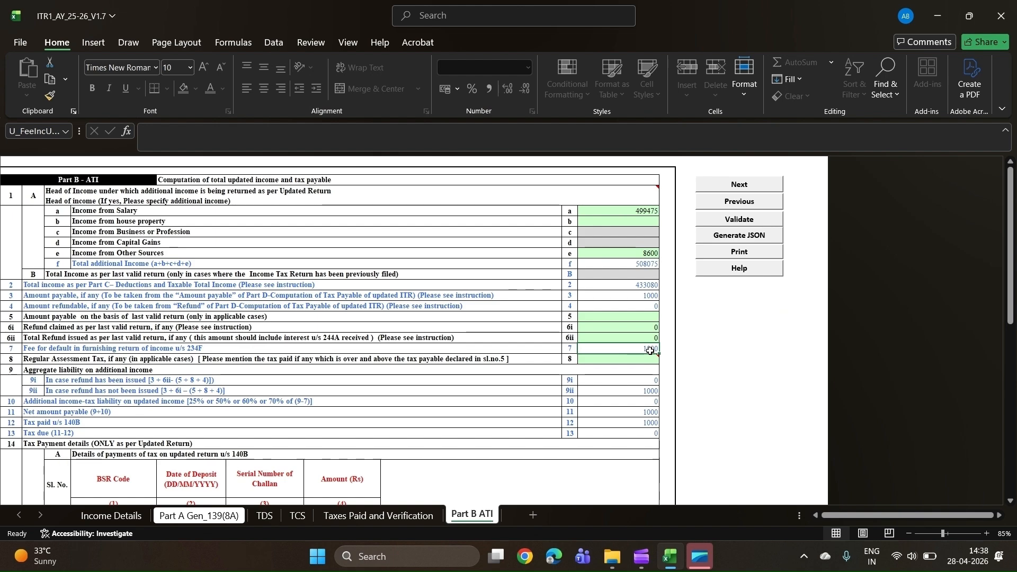
- Return to Part B ATI in Excel and clear the first challan's amount in the section 140B payment table
scroll(650, 351, down, 4)
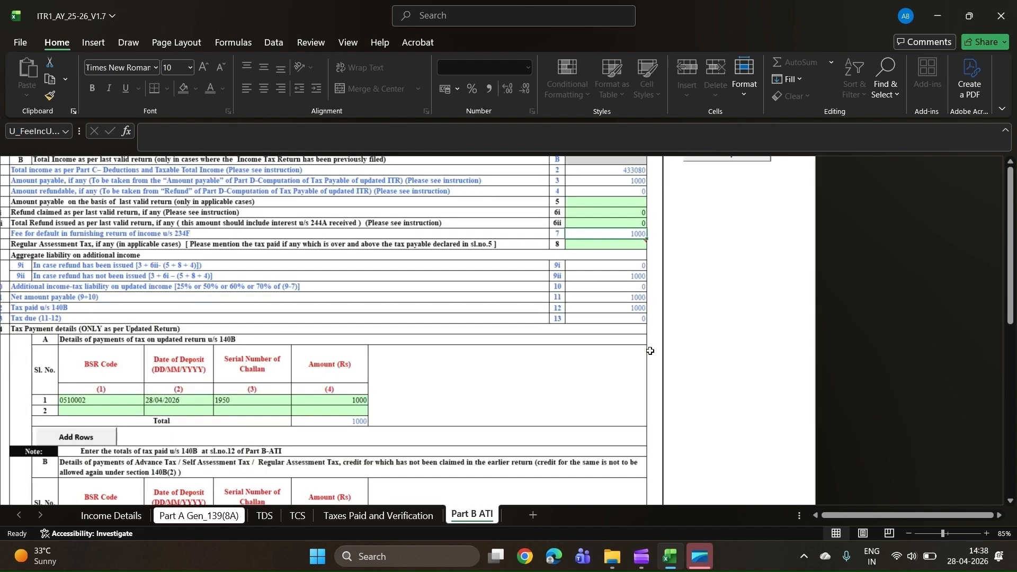
scroll(186, 403, right, 1)
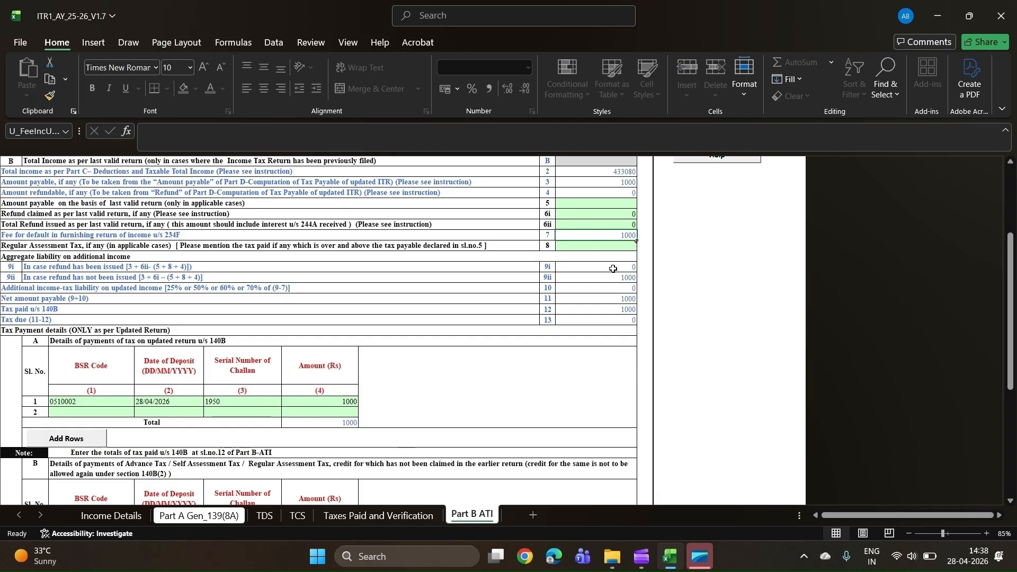
click(630, 320)
double_click(337, 401)
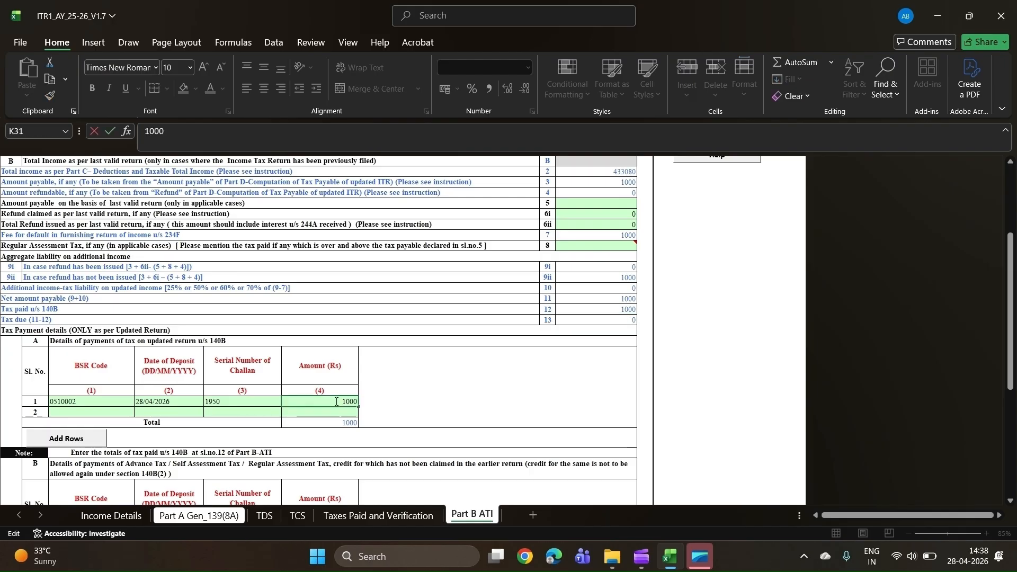
key(BackSpace)
key(BackSpace)
key(BackSpace)
key(BackSpace)
click(537, 389)
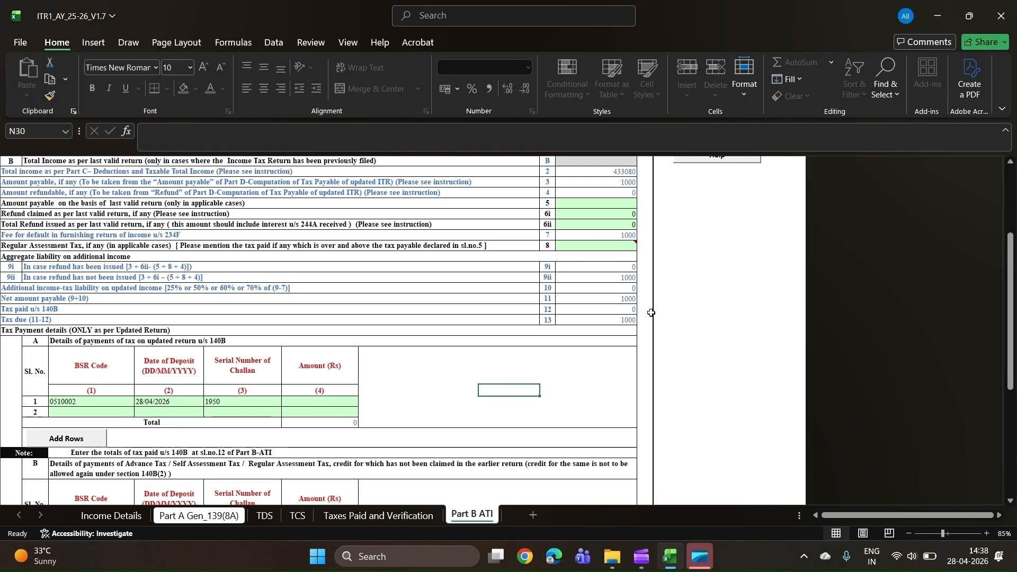
- Enter 1000 as the first challan's amount in the section 140B payment table
click(350, 402)
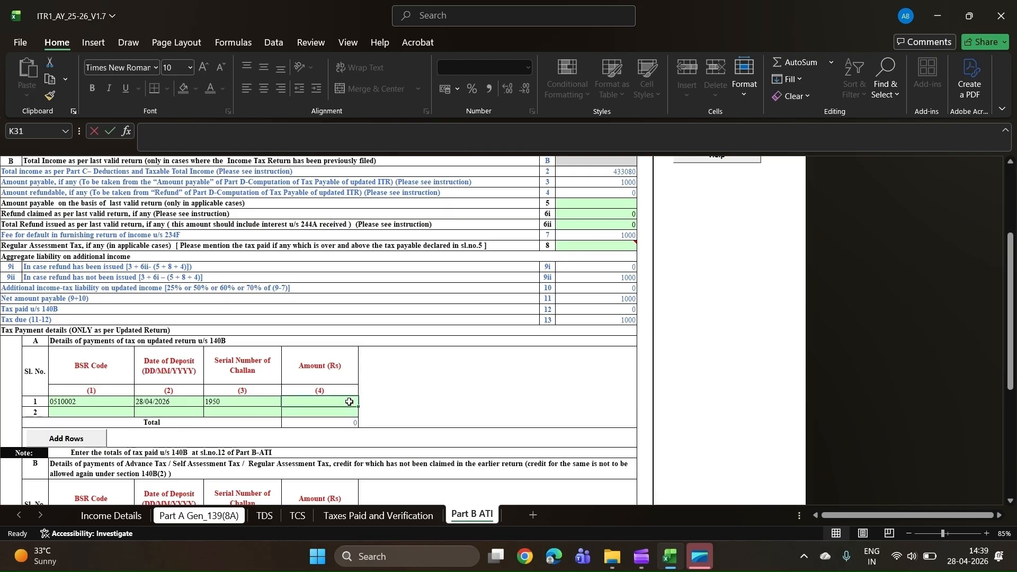
text(1000)
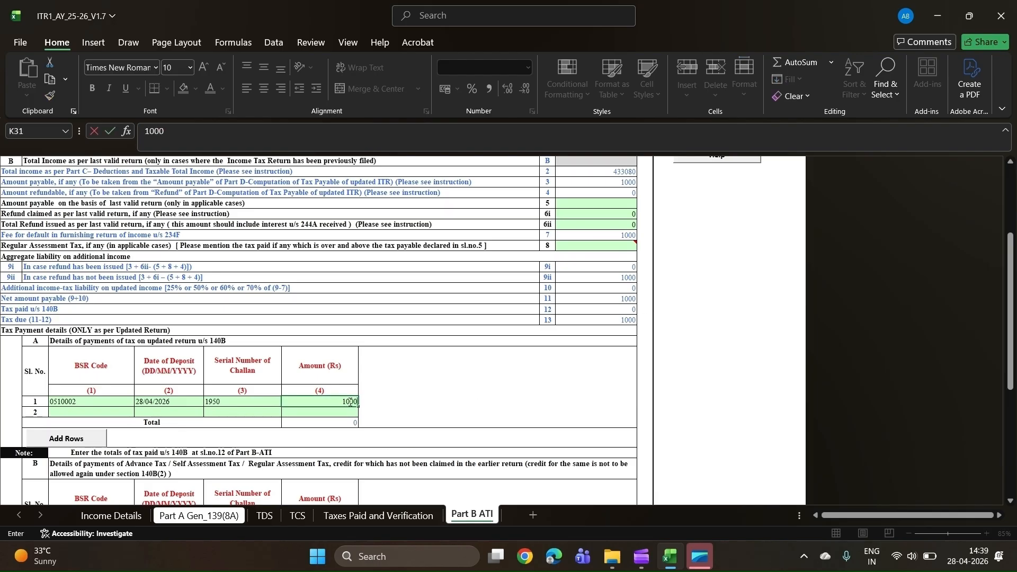
click(536, 395)
scroll(580, 369, up, 4)
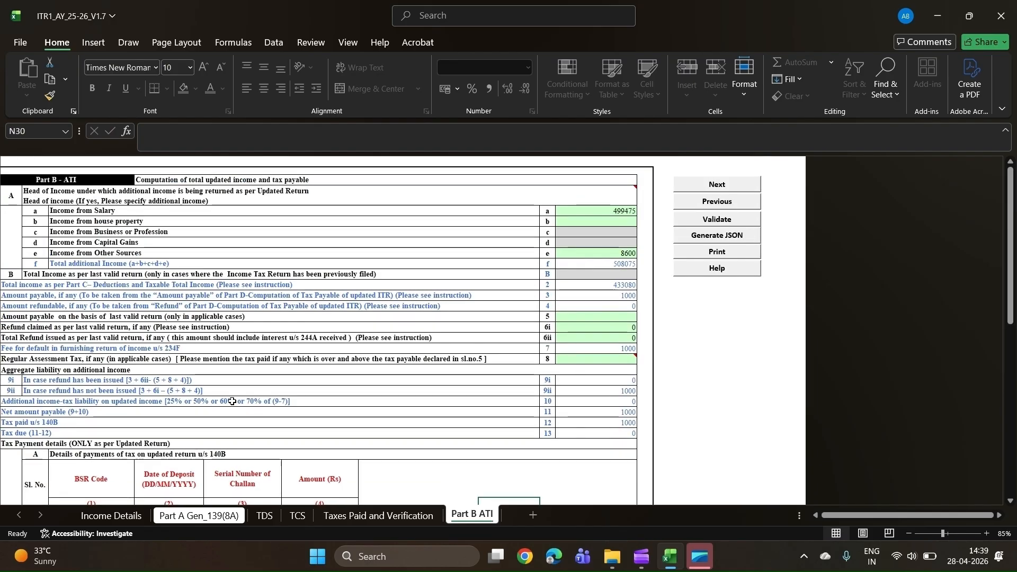
- Generate the return's JSON file from the Income Details sheet
click(117, 515)
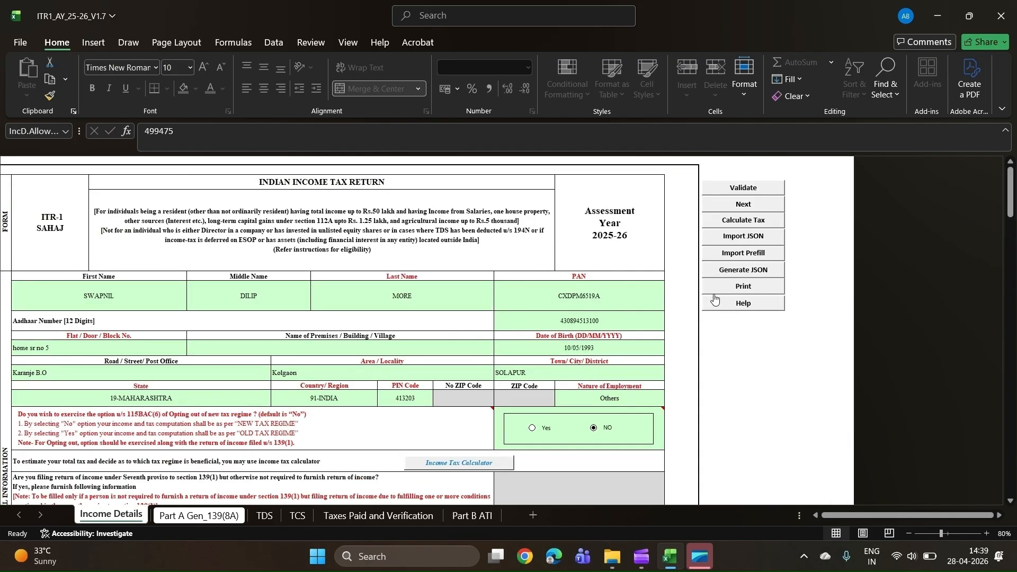
click(758, 274)
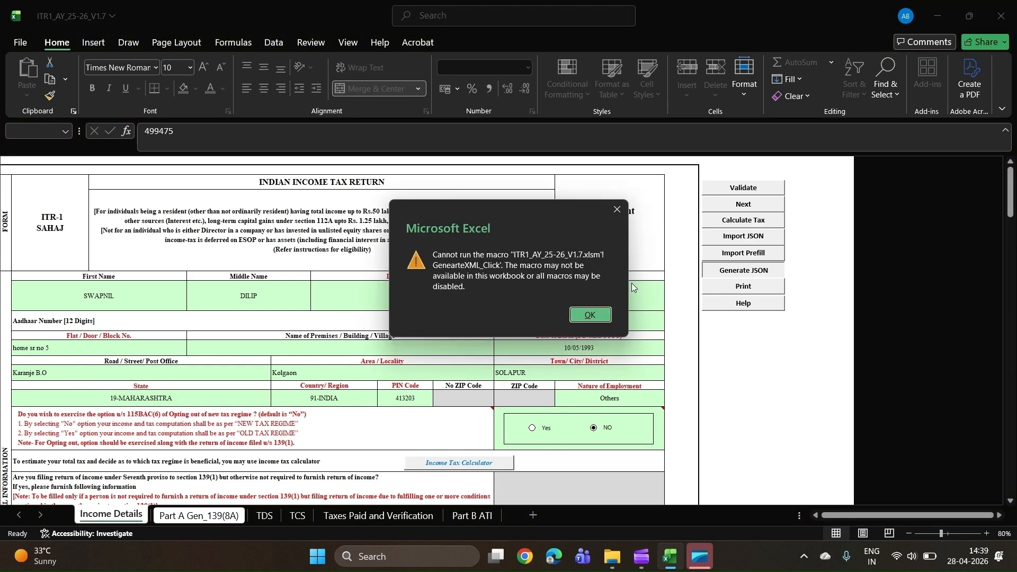
click(584, 316)
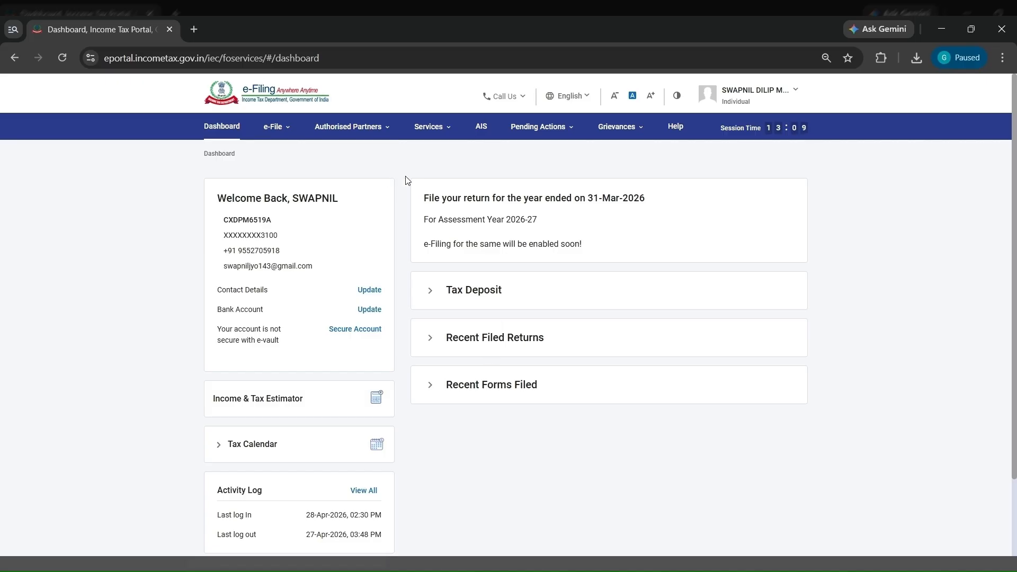
- Switch to the e-Filing portal and start filing an income tax return for assessment year 2025-26
click(276, 127)
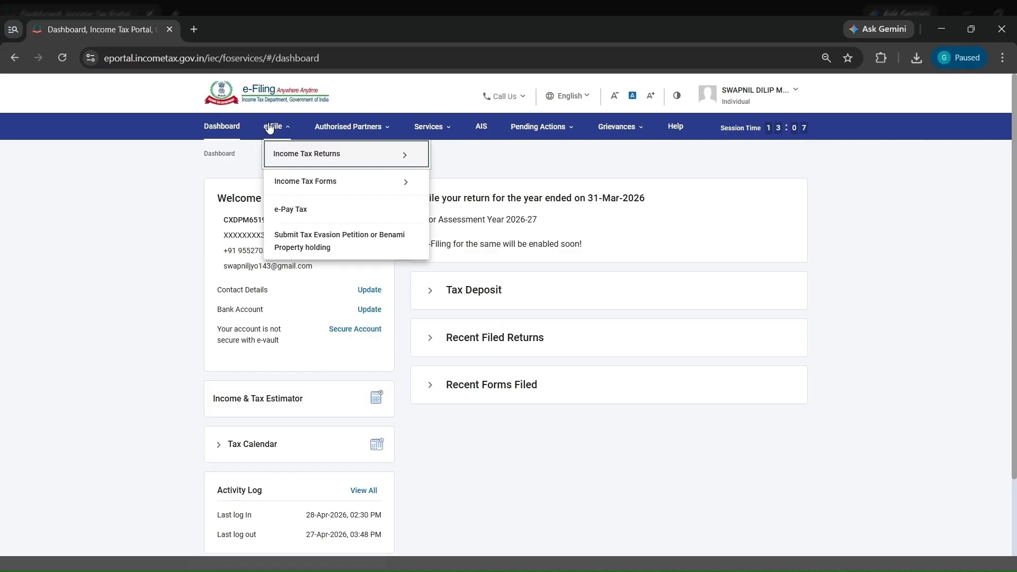
mouse_move(295, 158)
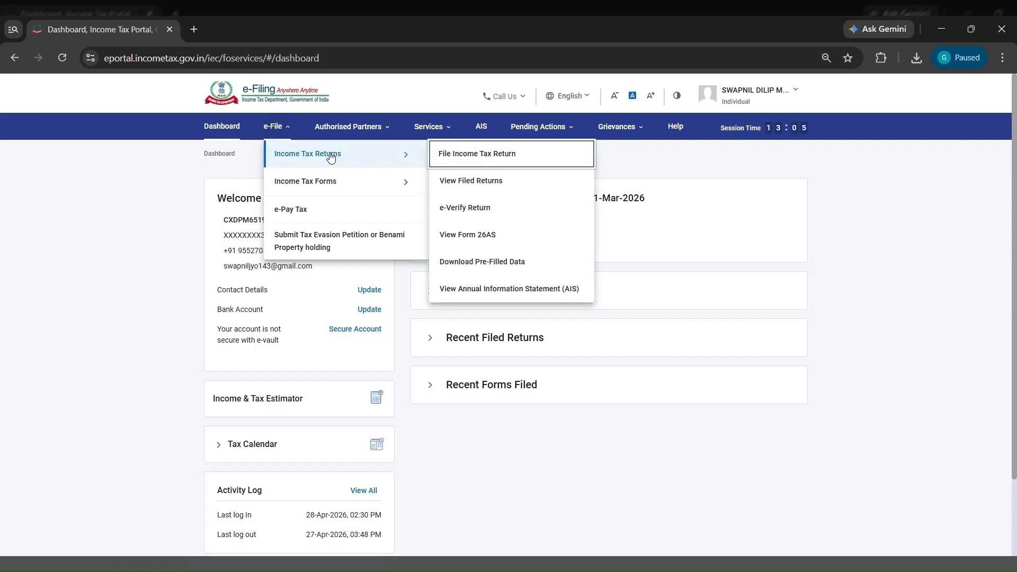
click(466, 160)
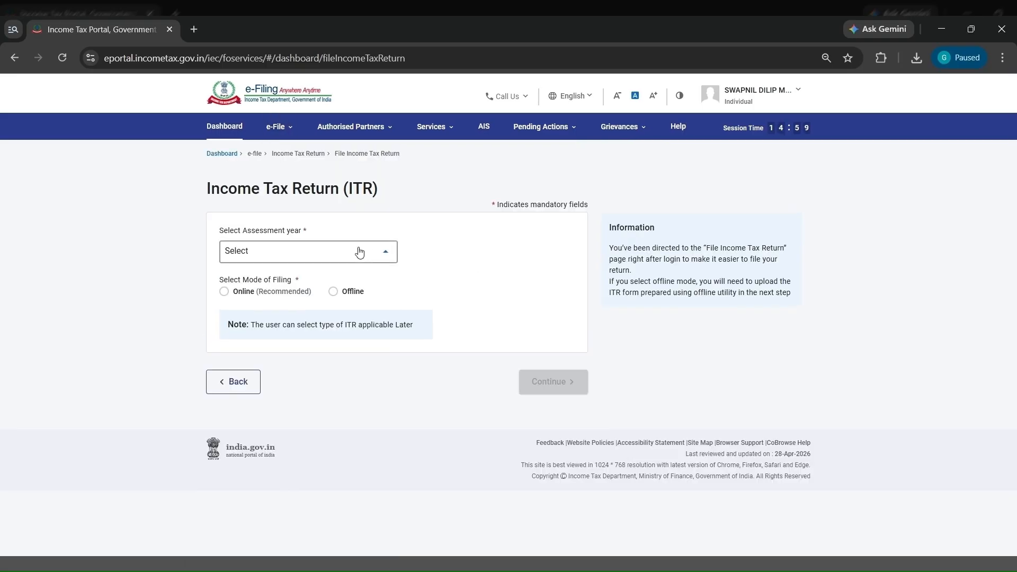
click(360, 255)
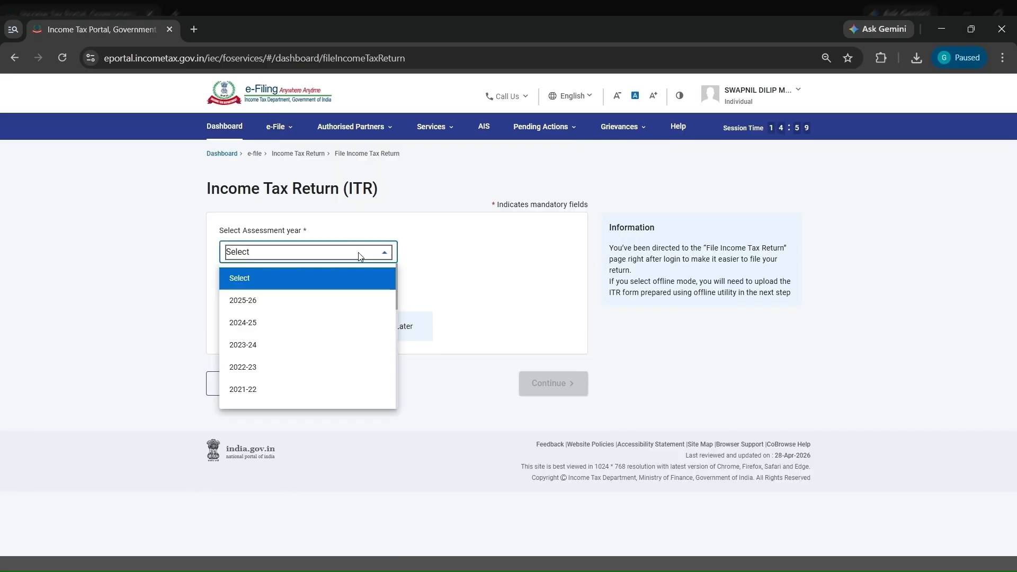
click(327, 301)
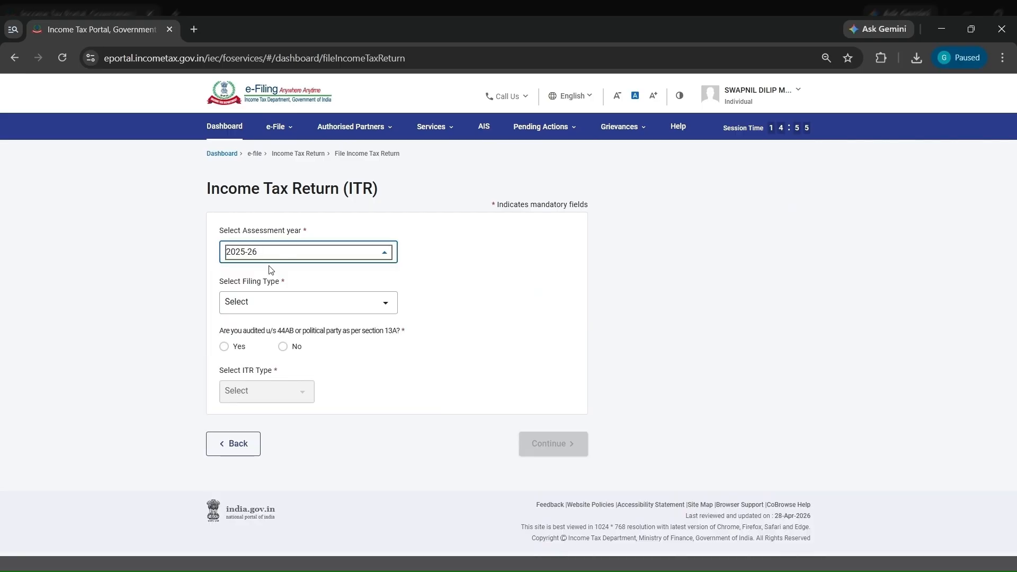
- Set the filing type to 139(8A) - Updated Return, audited to No and the form to ITR-1, and confirm the eligibility conditions
click(281, 303)
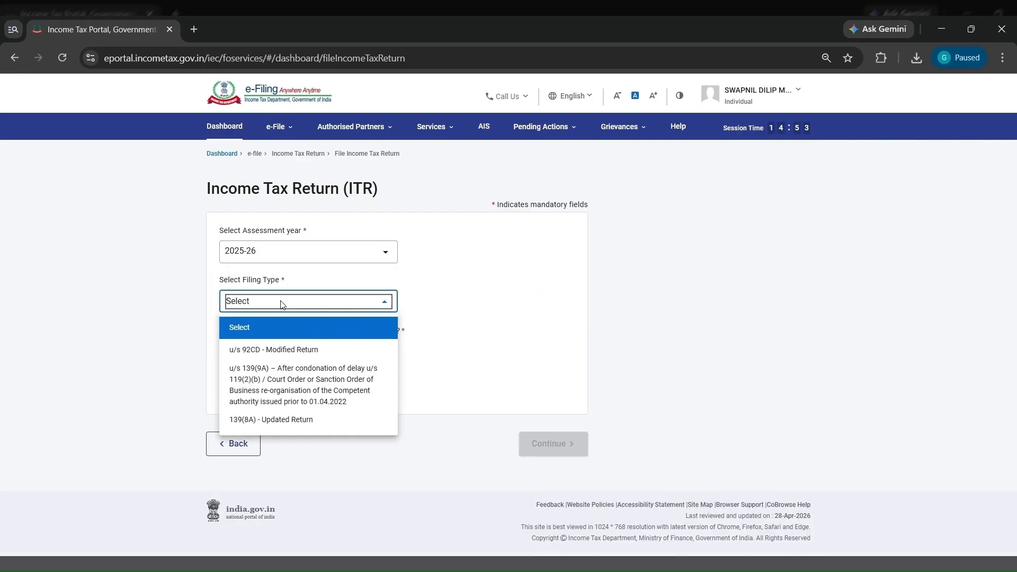
click(292, 421)
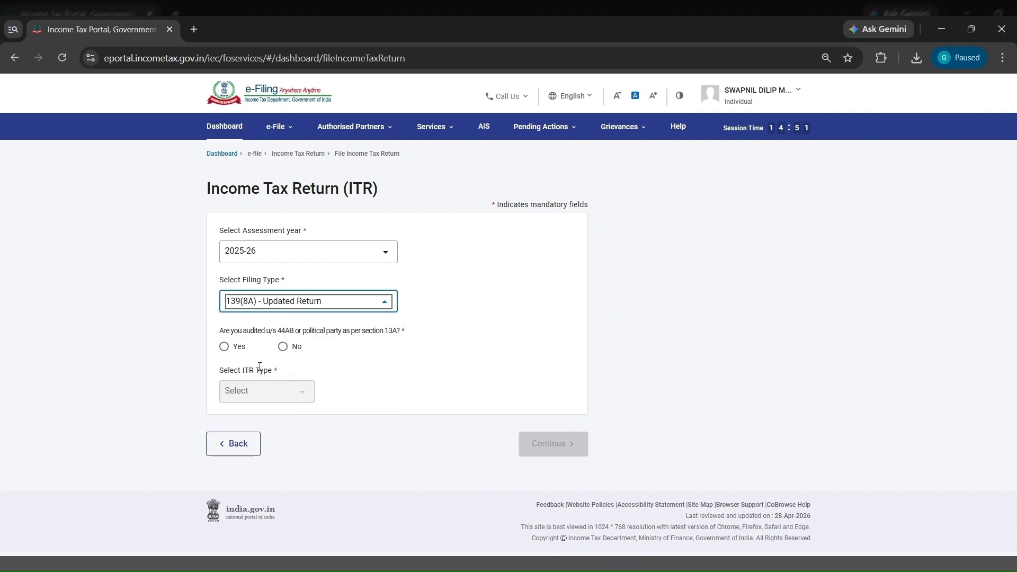
click(284, 347)
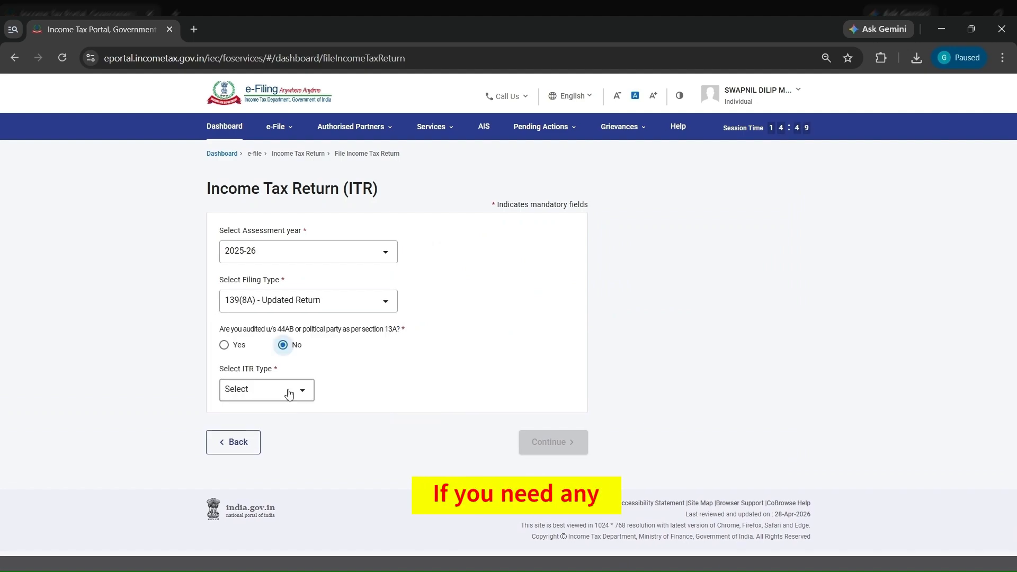
click(289, 392)
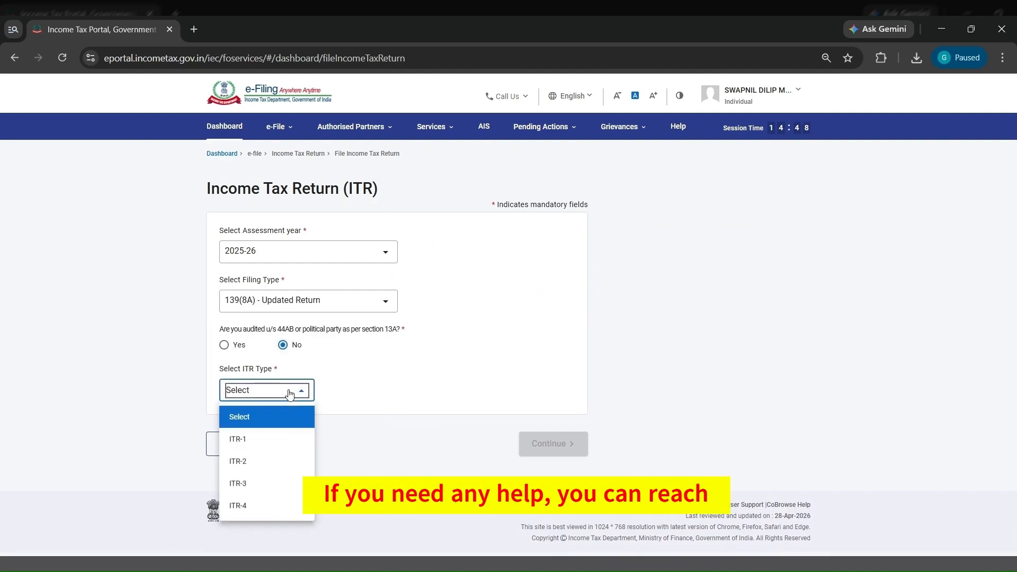
click(287, 446)
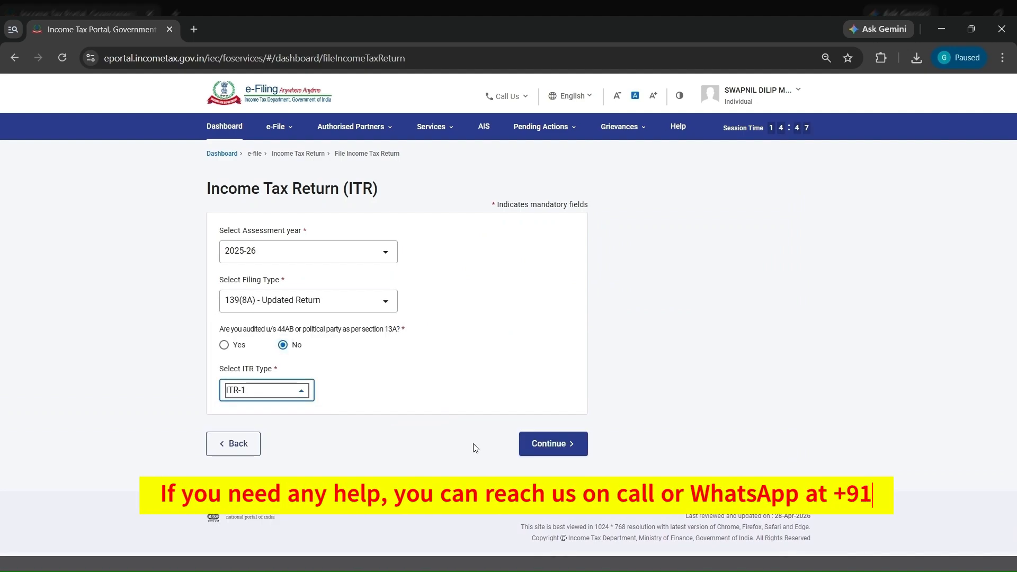
click(551, 449)
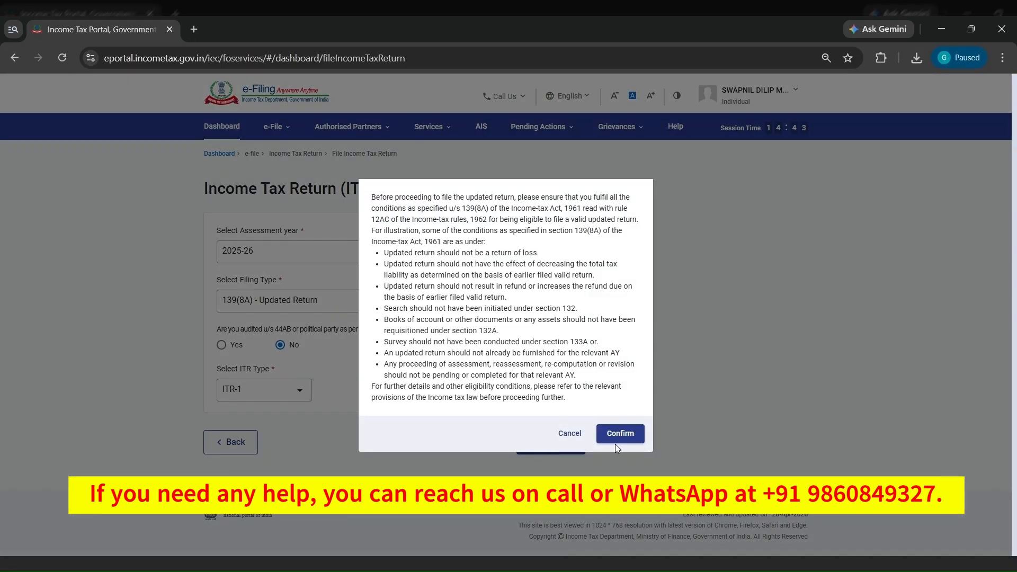
click(618, 433)
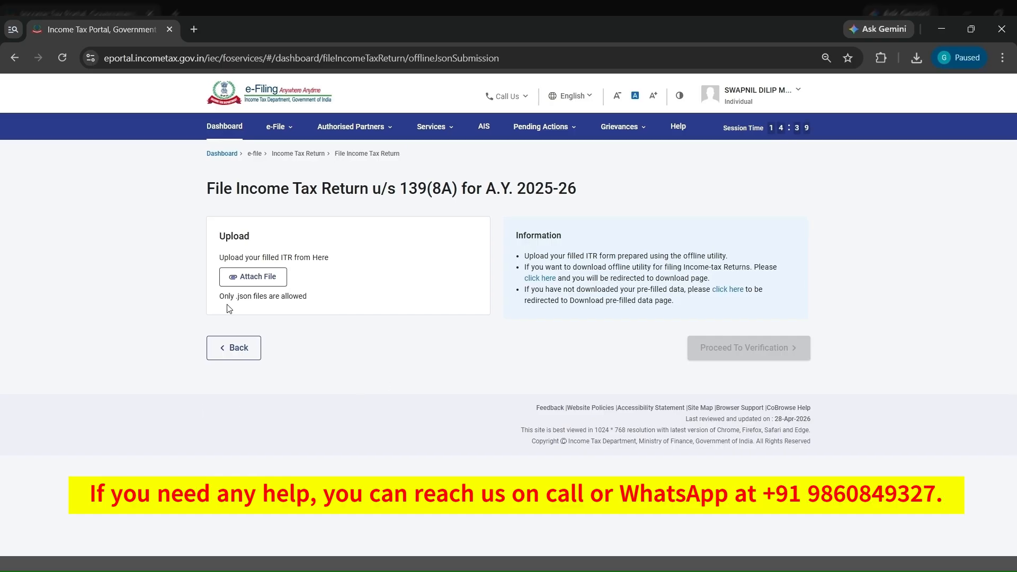
- Attach the generated ITR-1 JSON file, proceed to verification and submit the updated return
click(253, 278)
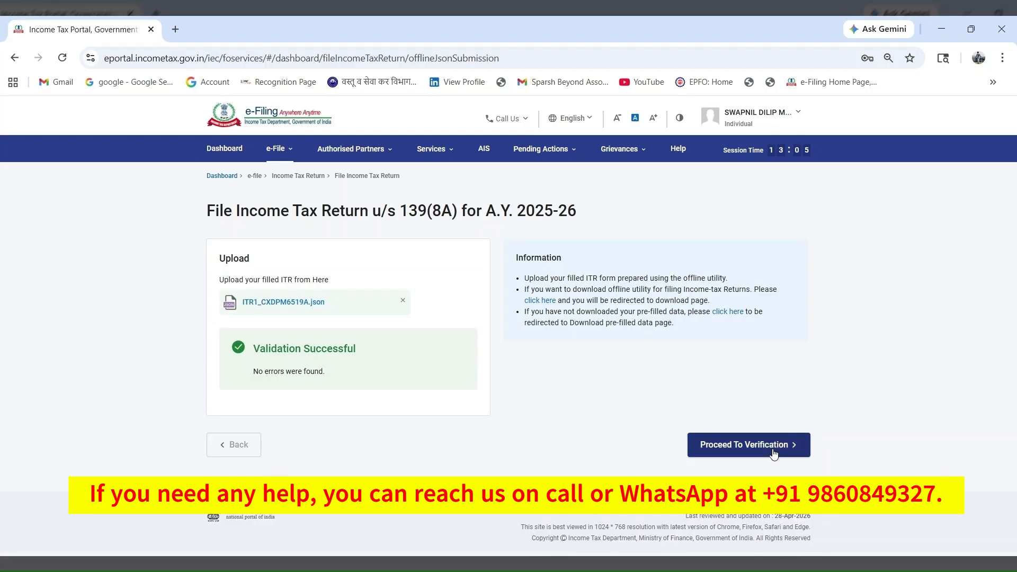
click(775, 454)
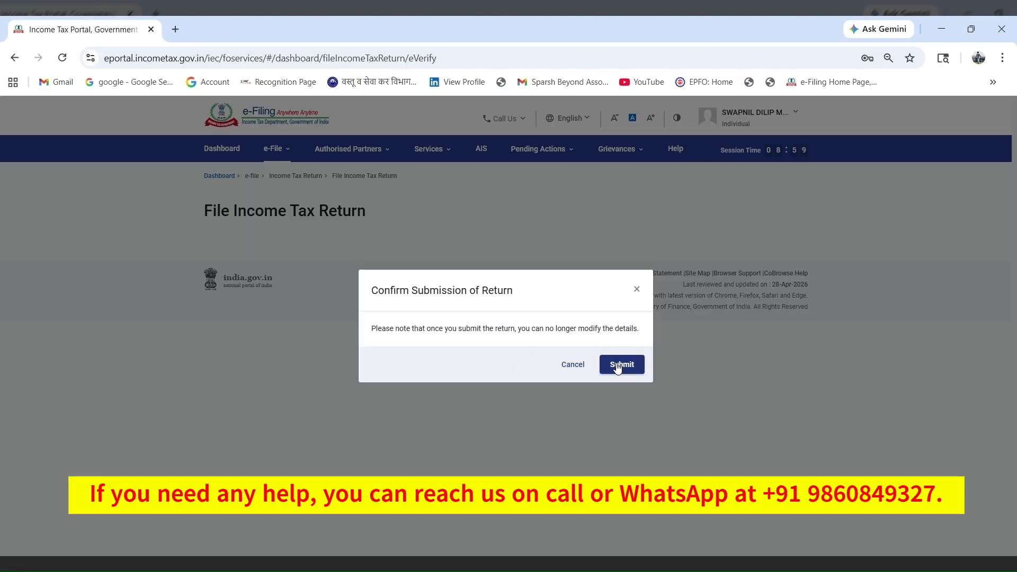
click(619, 365)
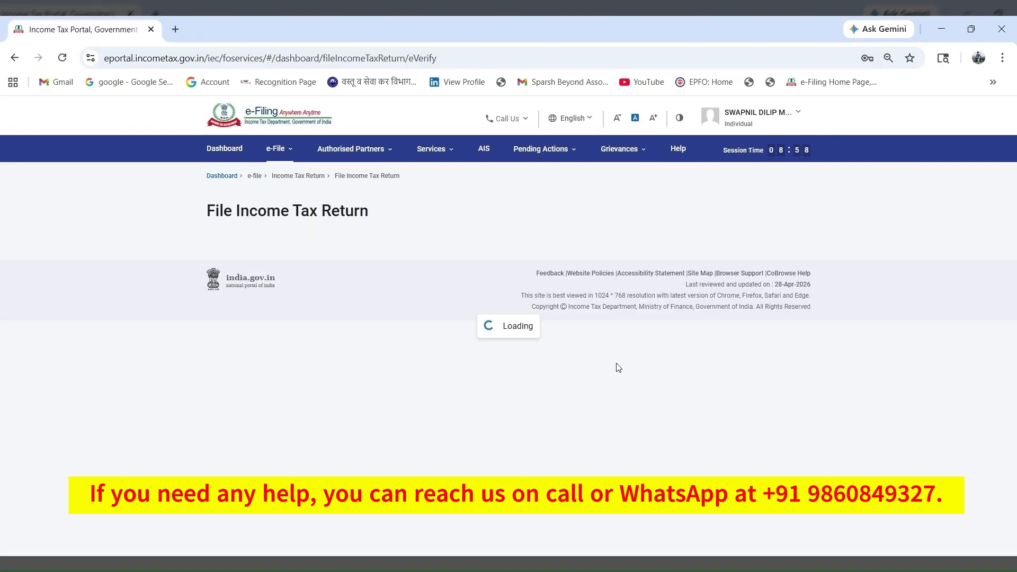
- Download the filed return and its receipt
click(343, 335)
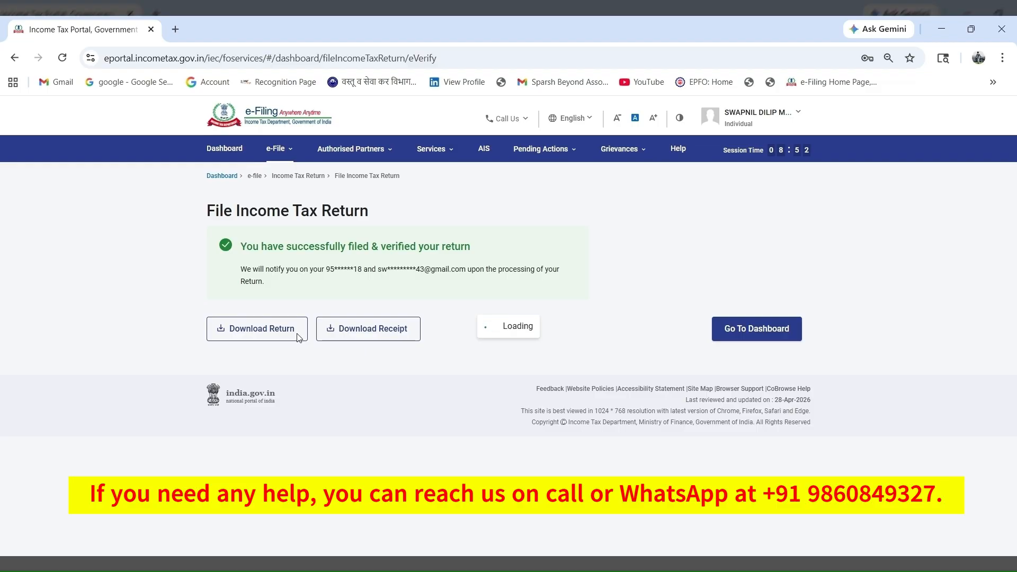
click(367, 336)
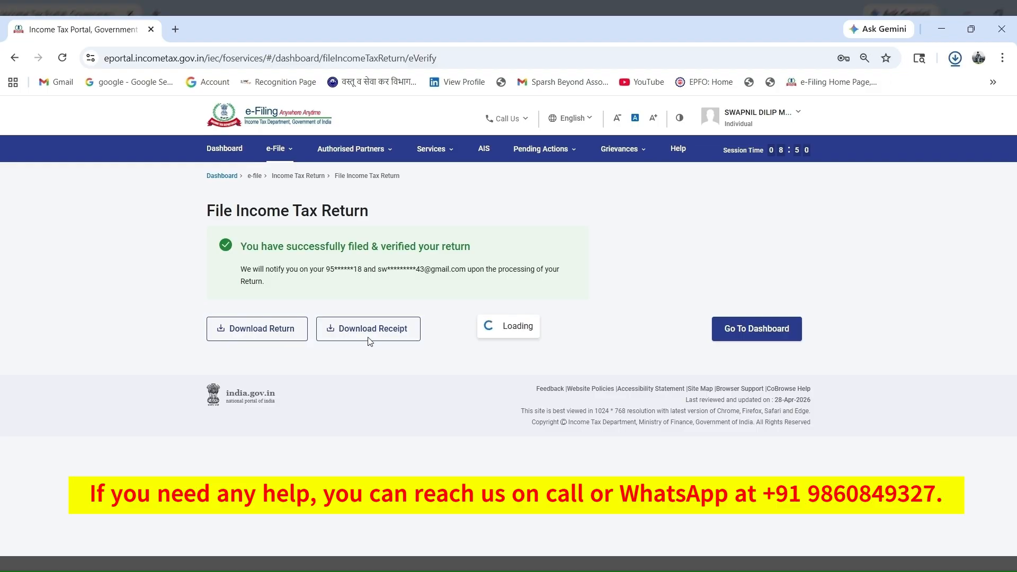